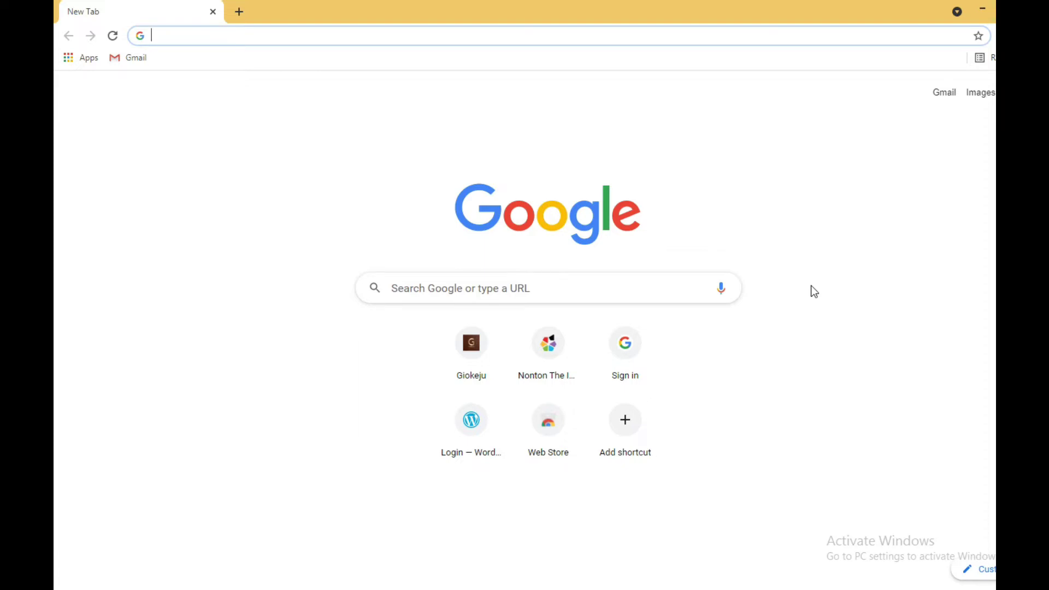
Place the cursor in the Google search box on the new tab
left_click(461, 282)
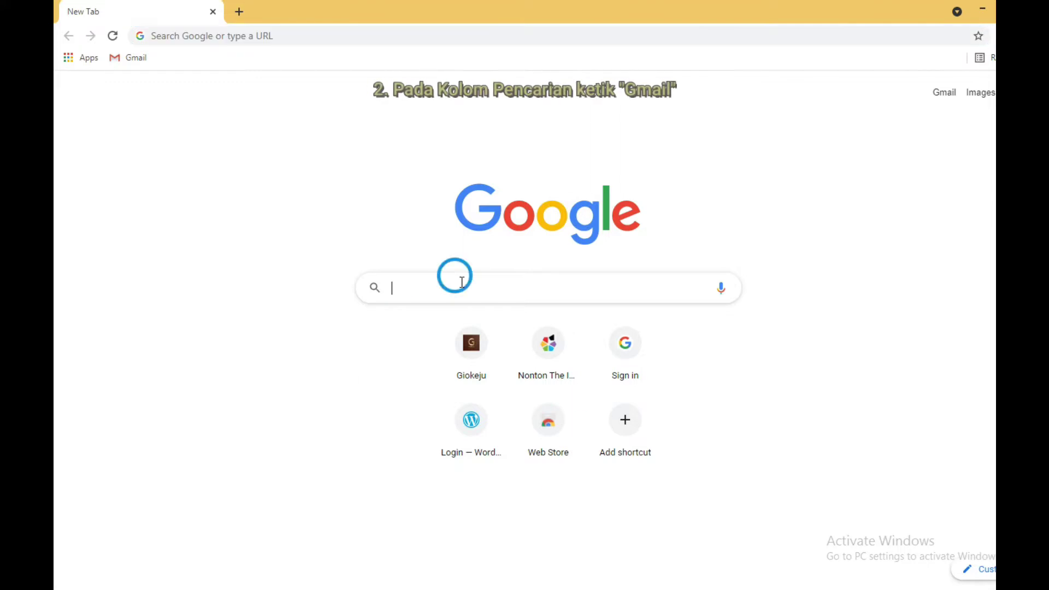
Search for gmail and start creating a personal Google account from the Gmail page
type("g")
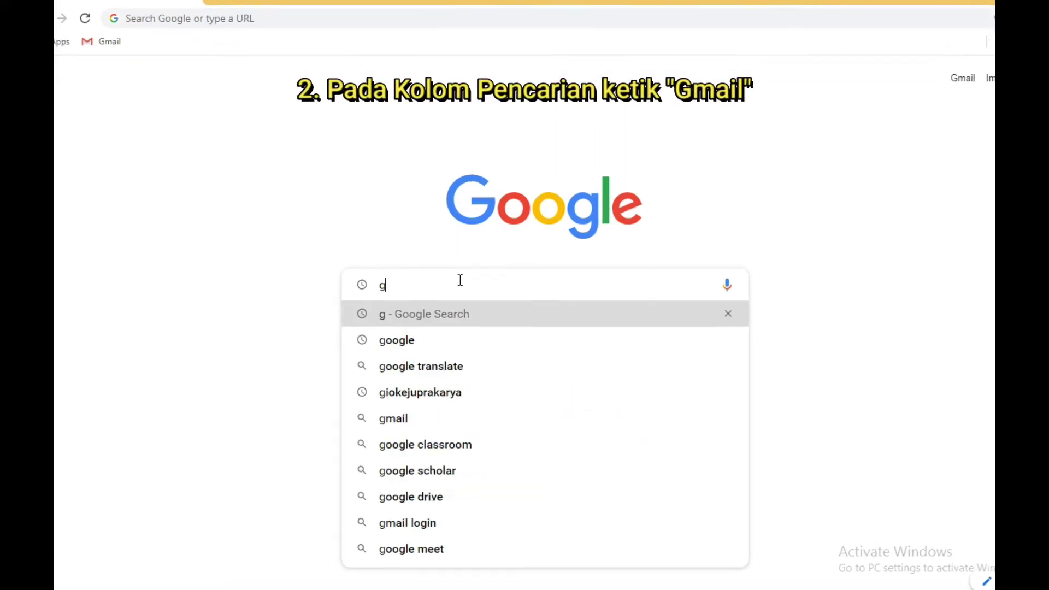
type("mail")
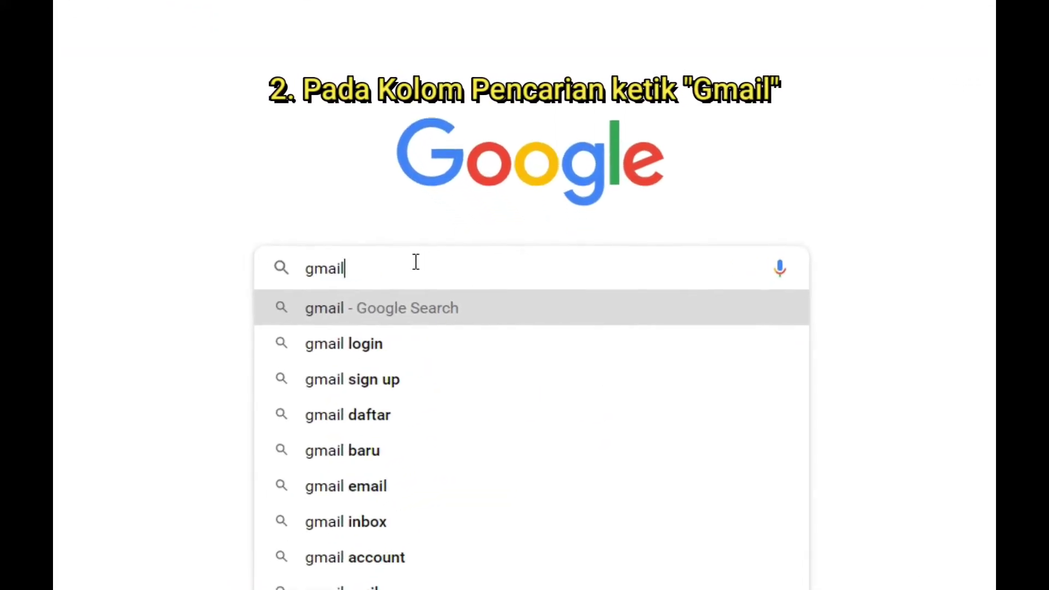
key("Return")
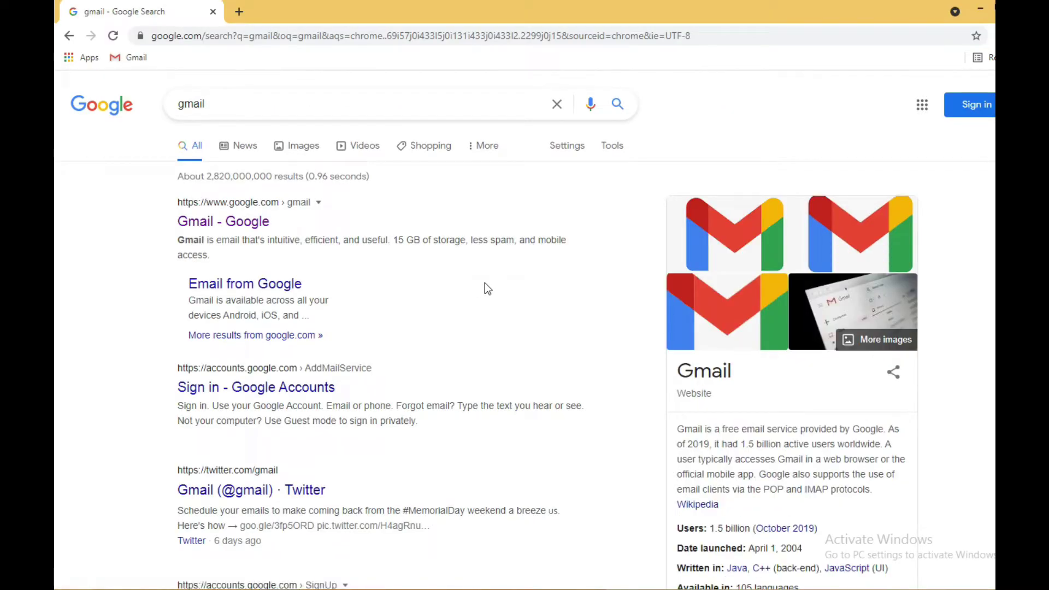
left_click(201, 224)
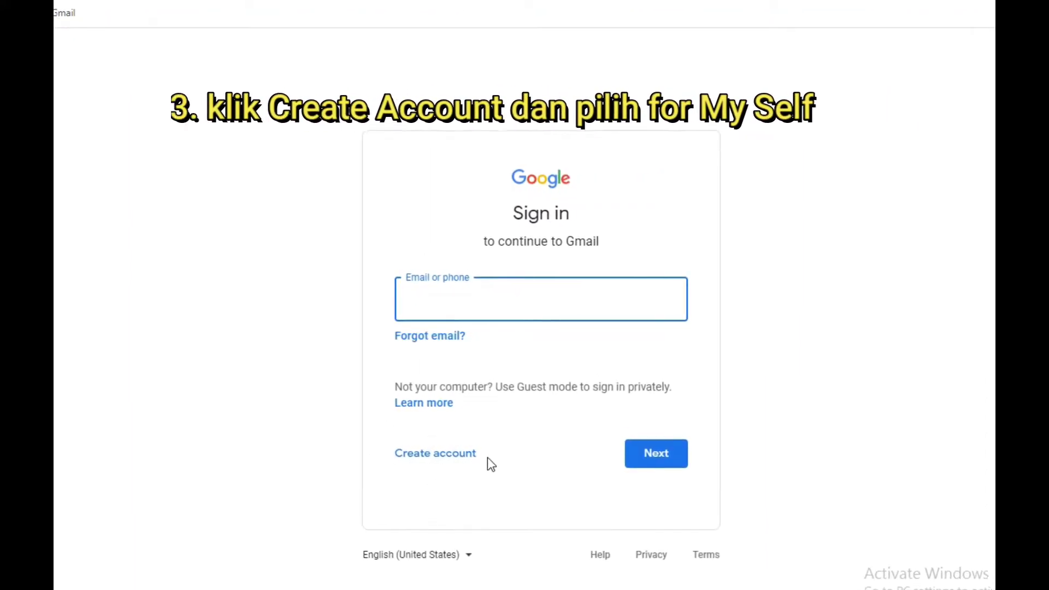
left_click(430, 468)
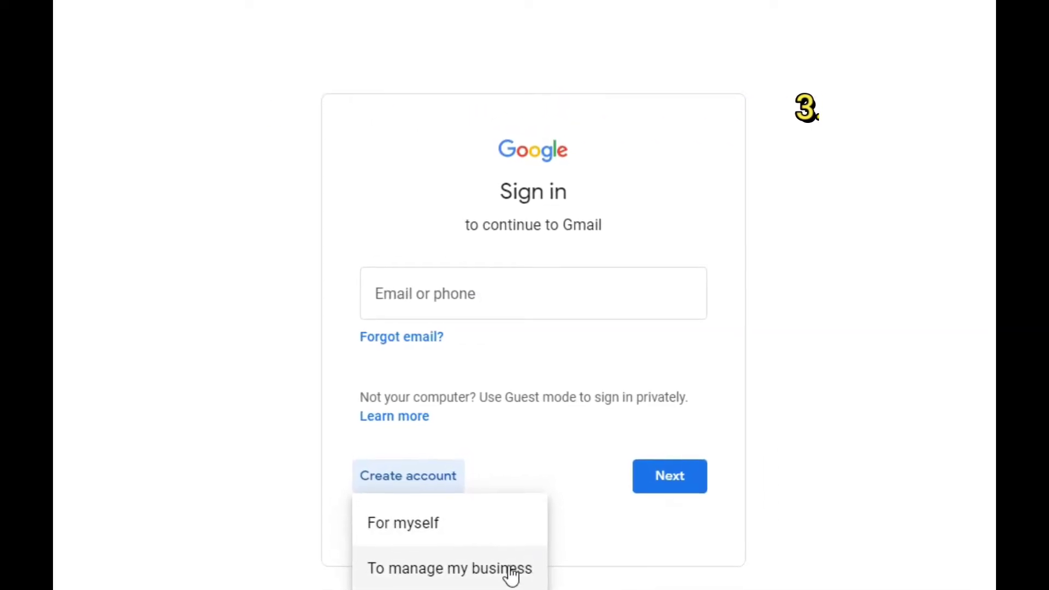
left_click(440, 544)
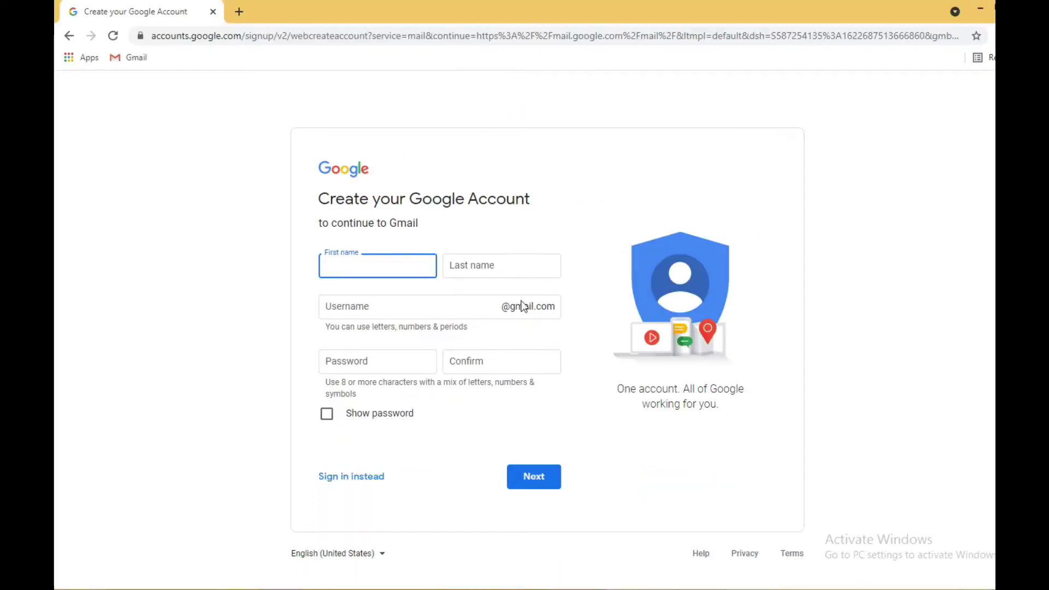
Enter the account holder's first and last name on the sign-up form
left_click(337, 266)
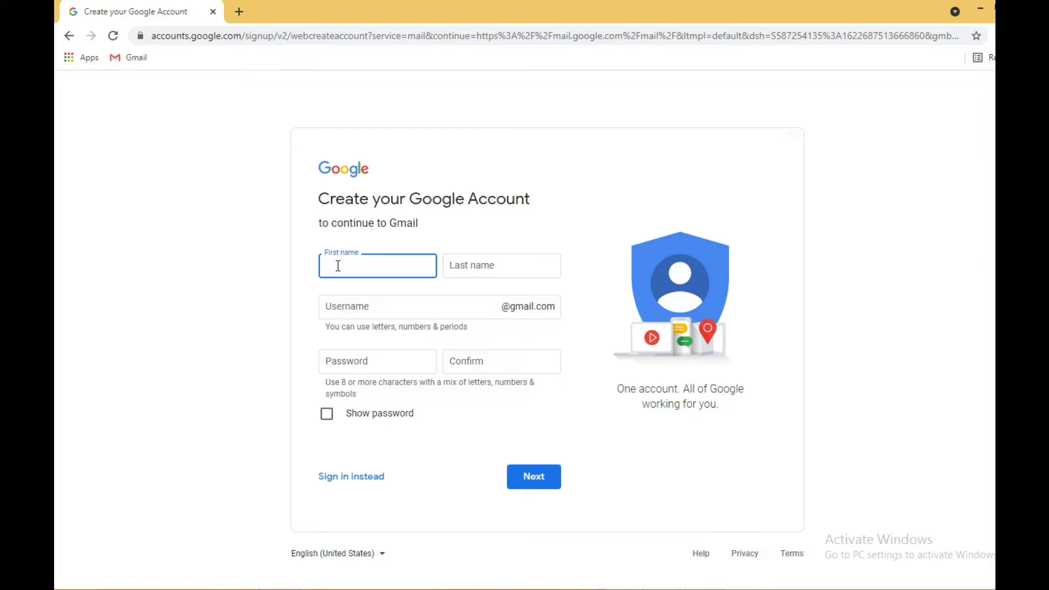
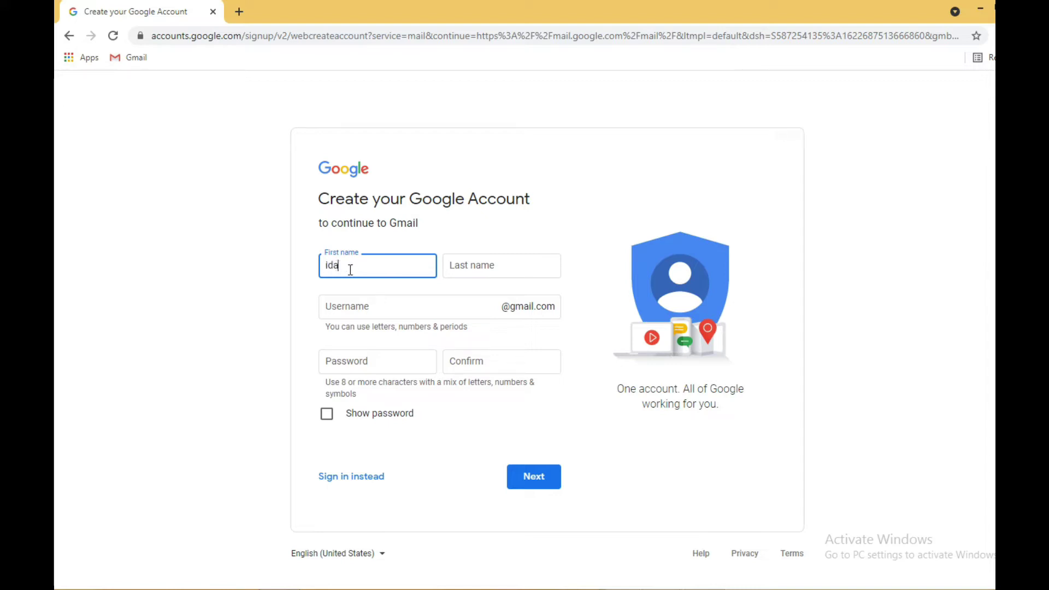
left_click(484, 267)
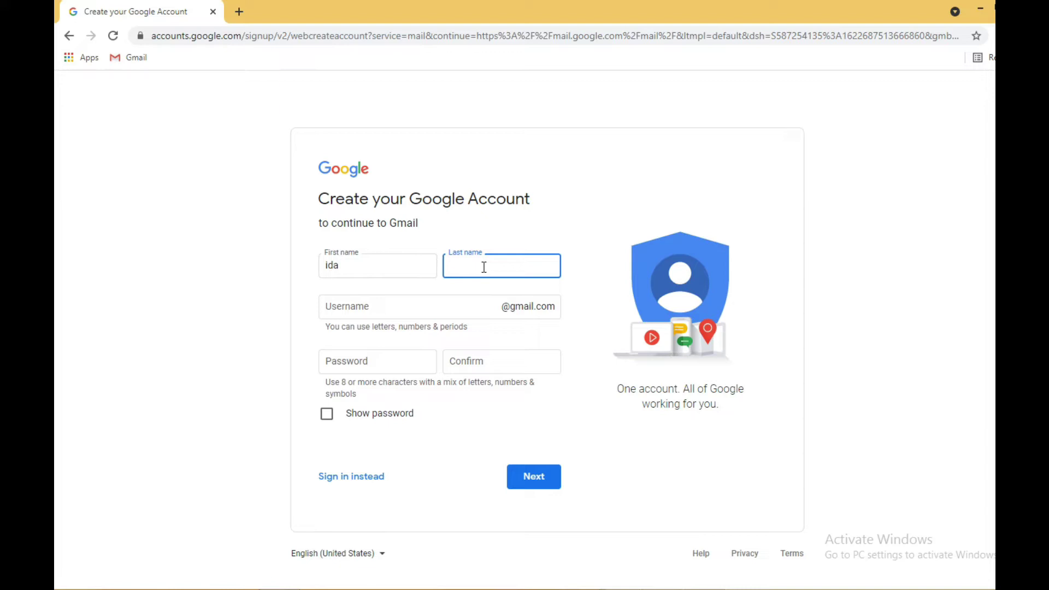
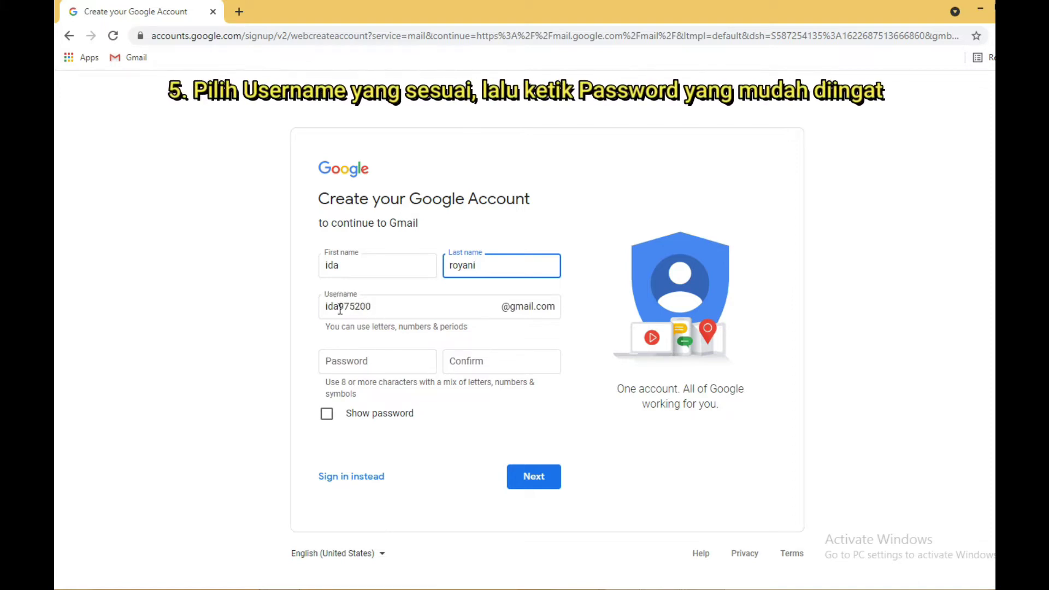
left_click(390, 307)
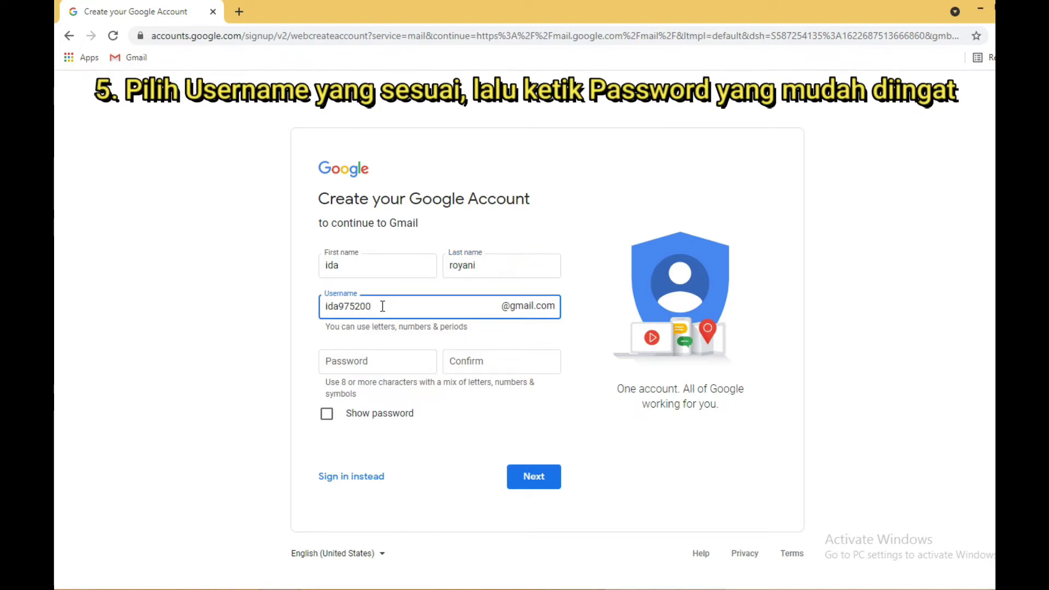
Try several alternative Gmail usernames after each 'username is taken' error
left_click_drag(379, 305, 339, 307)
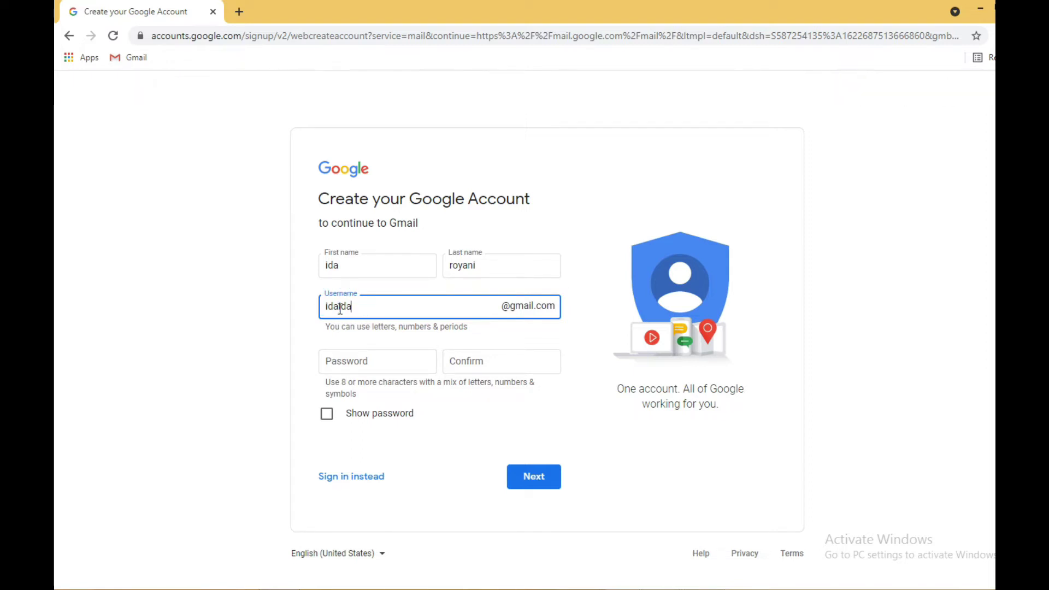
left_click(379, 359)
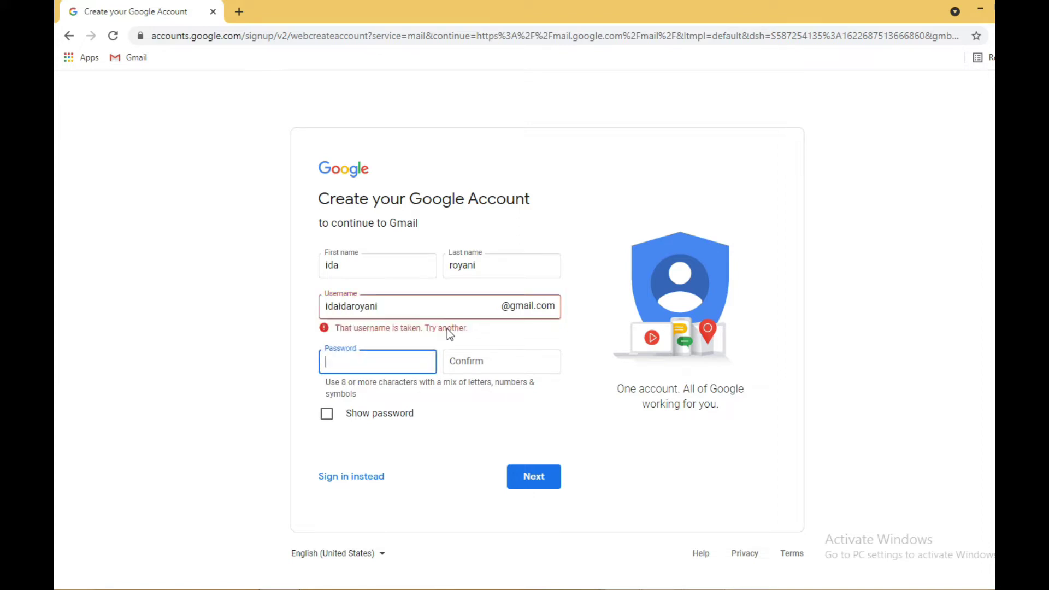
left_click_drag(352, 307, 318, 306)
key("BackSpace")
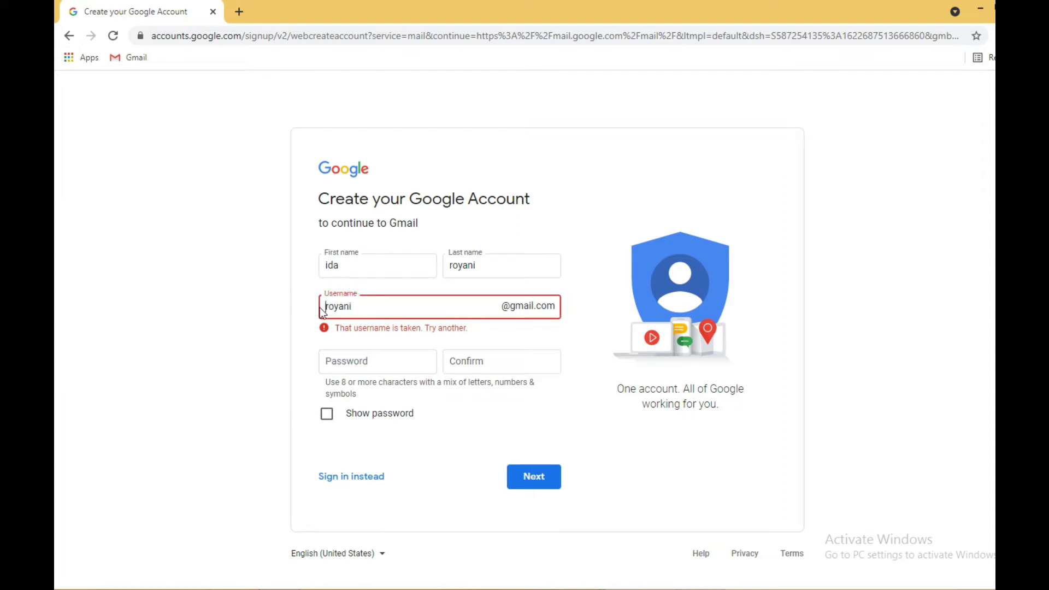
key("Return")
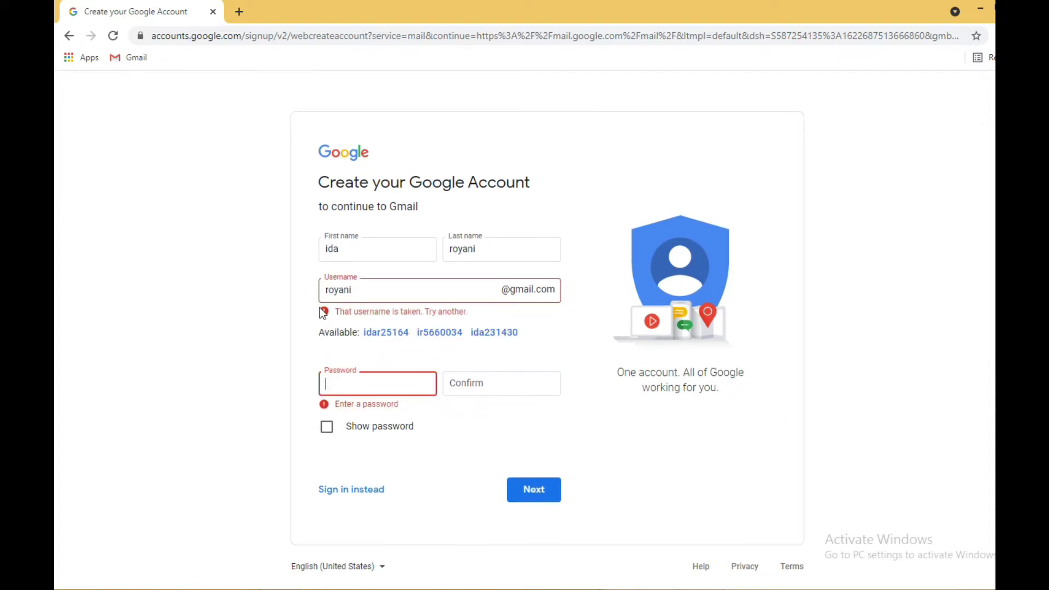
left_click(381, 293)
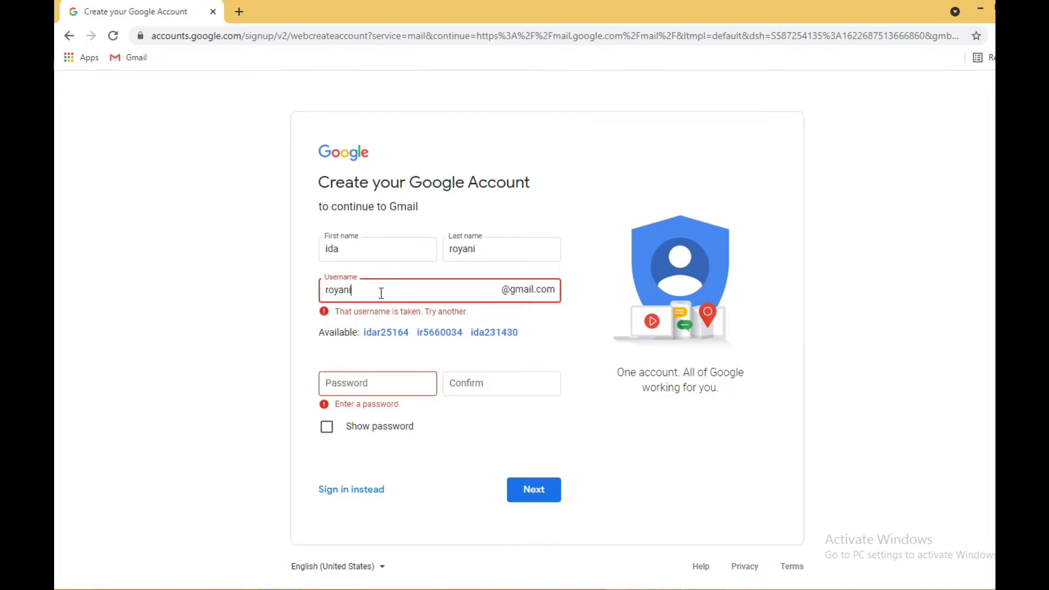
type("ira")
key("Tab")
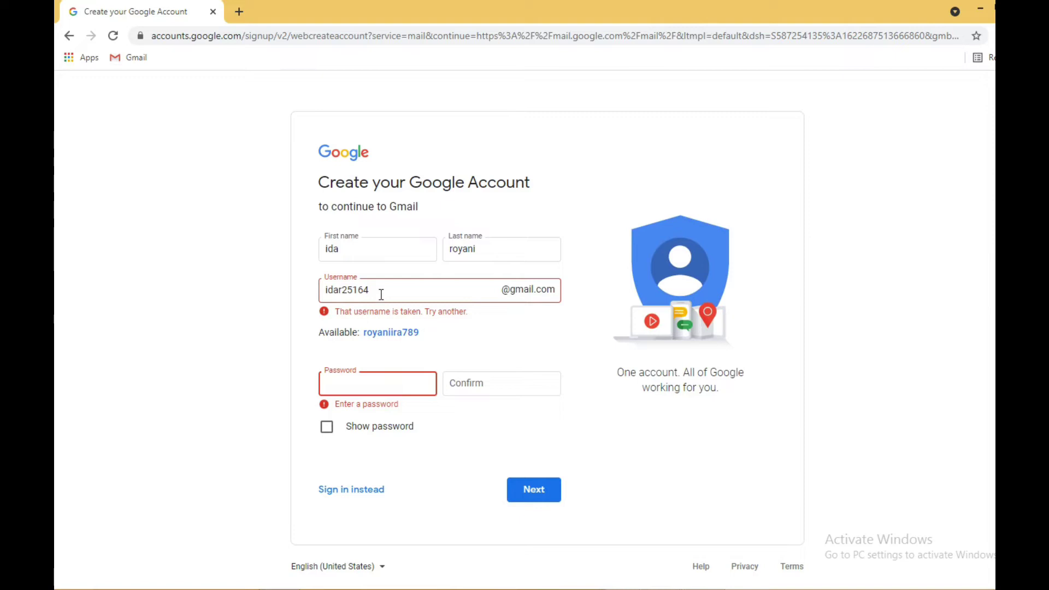
left_click_drag(387, 294, 323, 289)
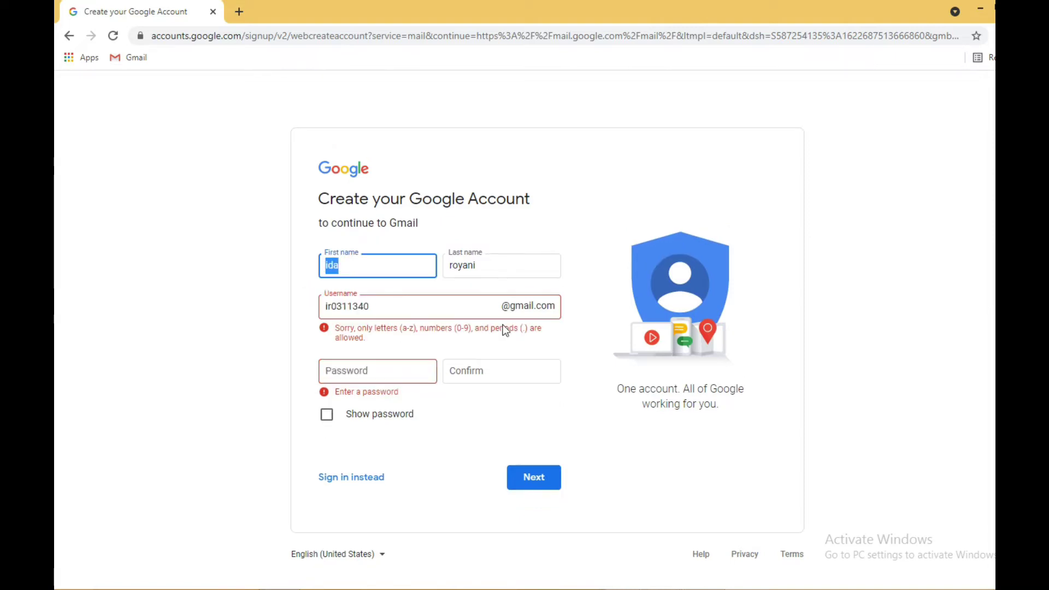
type("mas")
Change the last name and enter a new Gmail username that is available
double_click(440, 266)
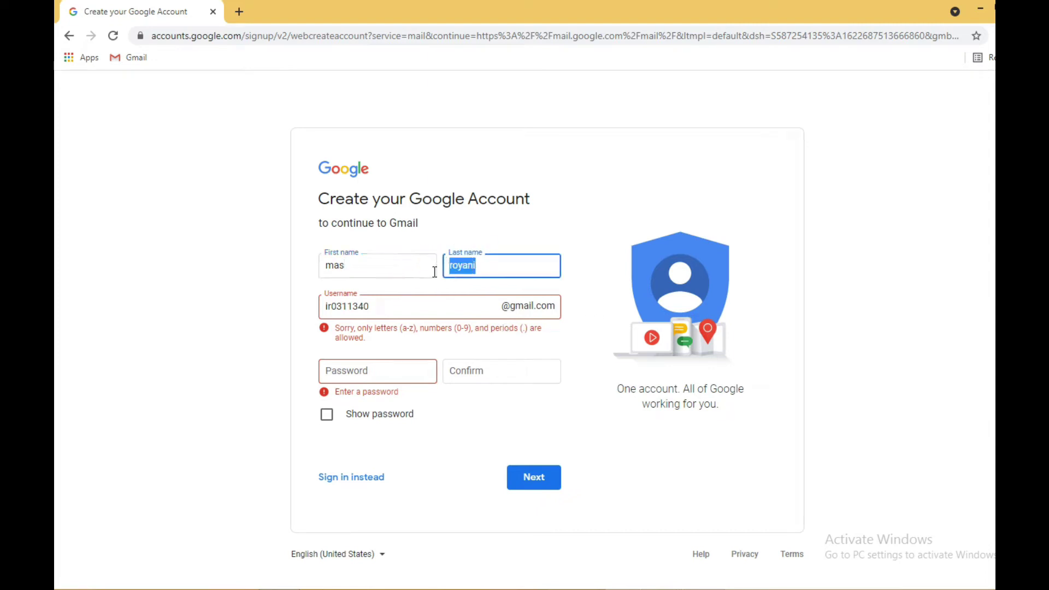
type("fa")
key("Tab")
key("Tab")
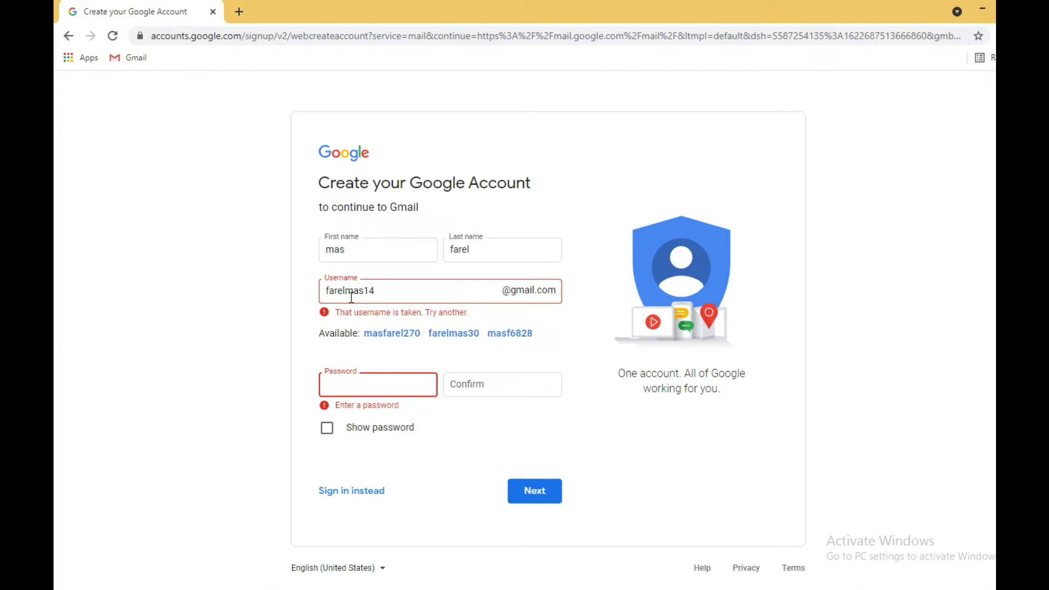
double_click(412, 296)
key("Tab")
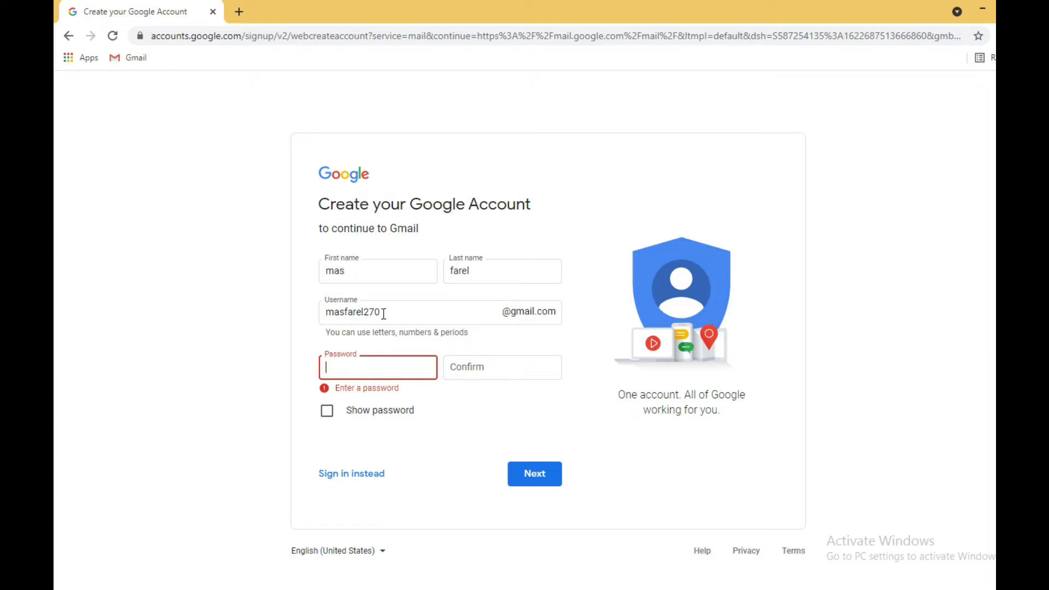
Enter and confirm the account password, then continue to the personal details page
type("m")
left_click(463, 366)
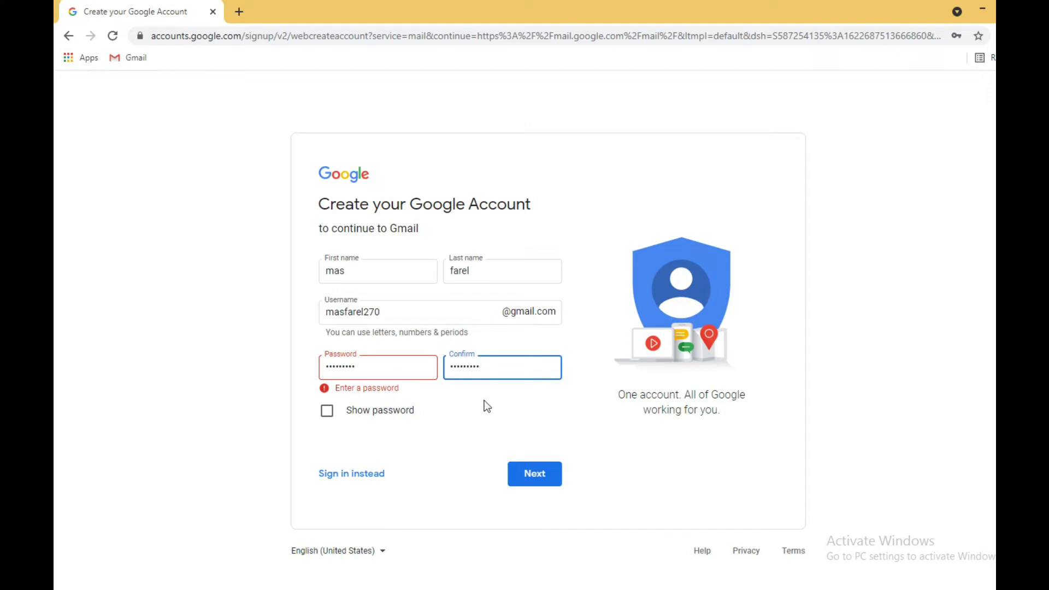
left_click(522, 474)
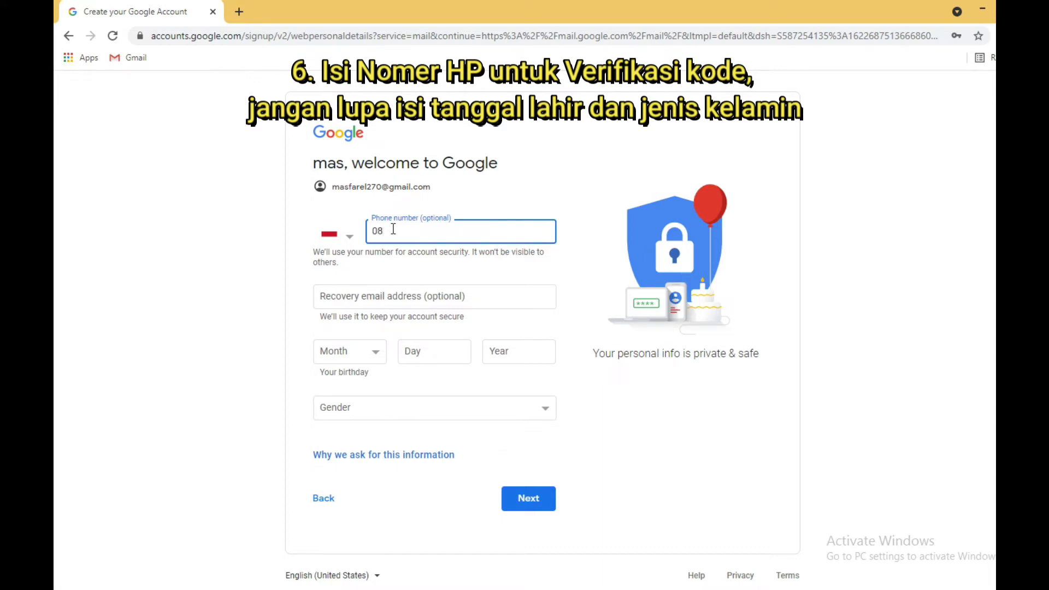
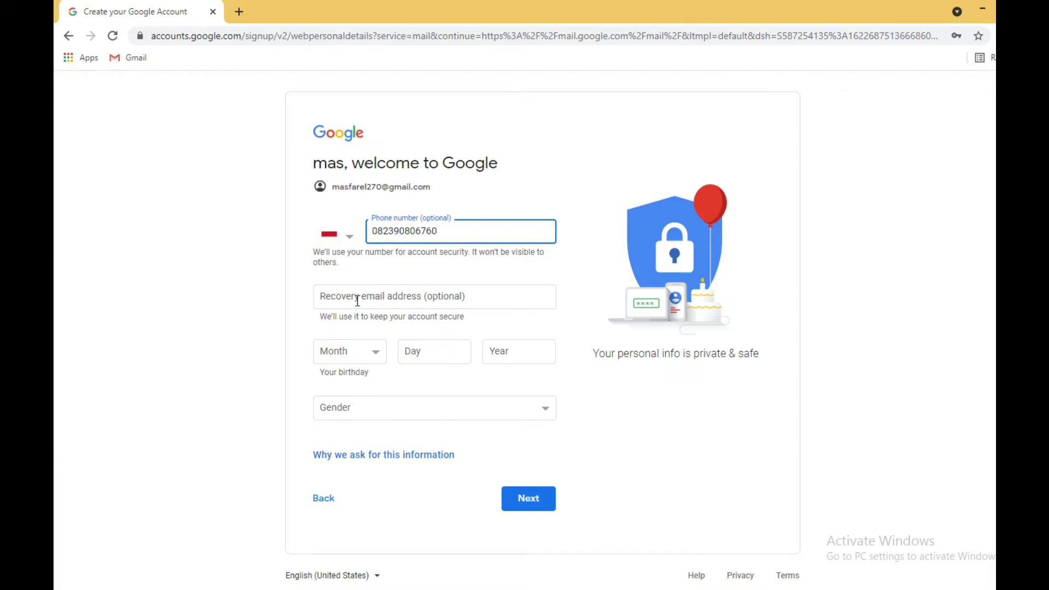
Enter the phone number and a birth month and day of April 13
left_click(376, 354)
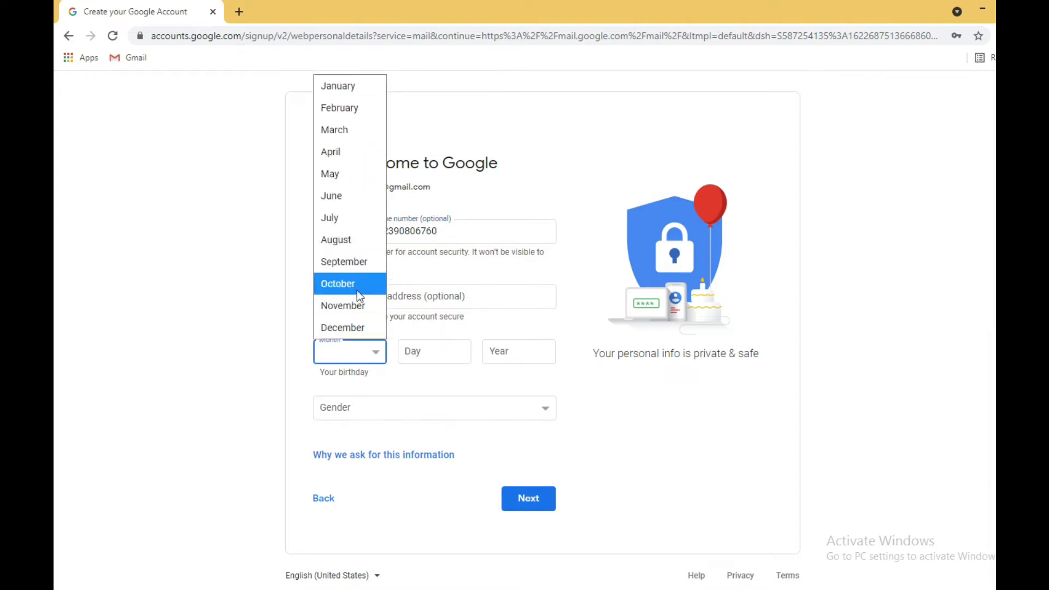
left_click(343, 152)
left_click(443, 349)
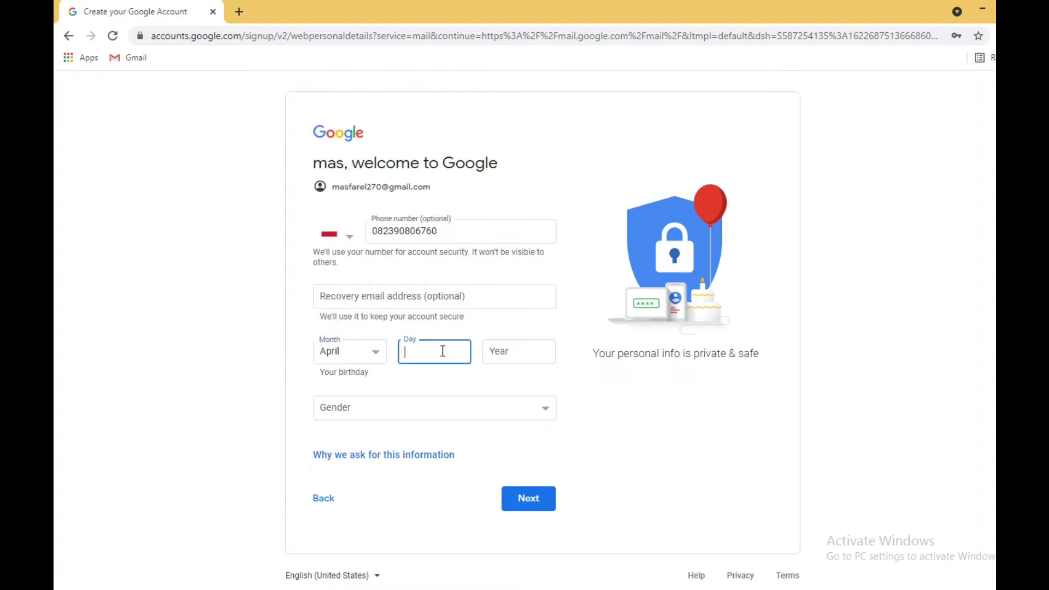
left_click(412, 349)
type("13")
Set the birth year to 2003 and gender to Male, then submit the details
left_click(523, 355)
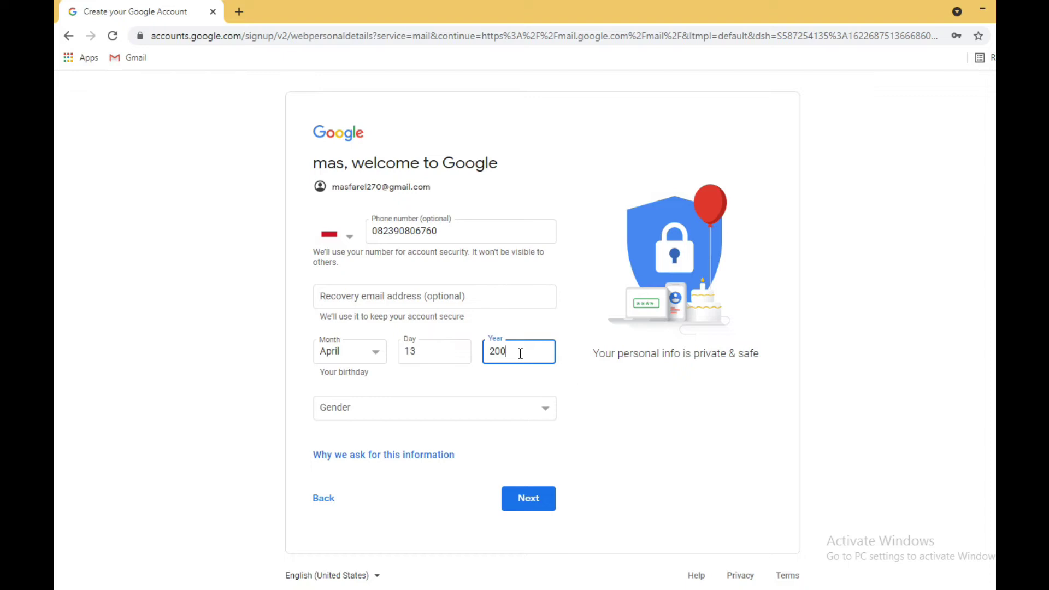
left_click(541, 411)
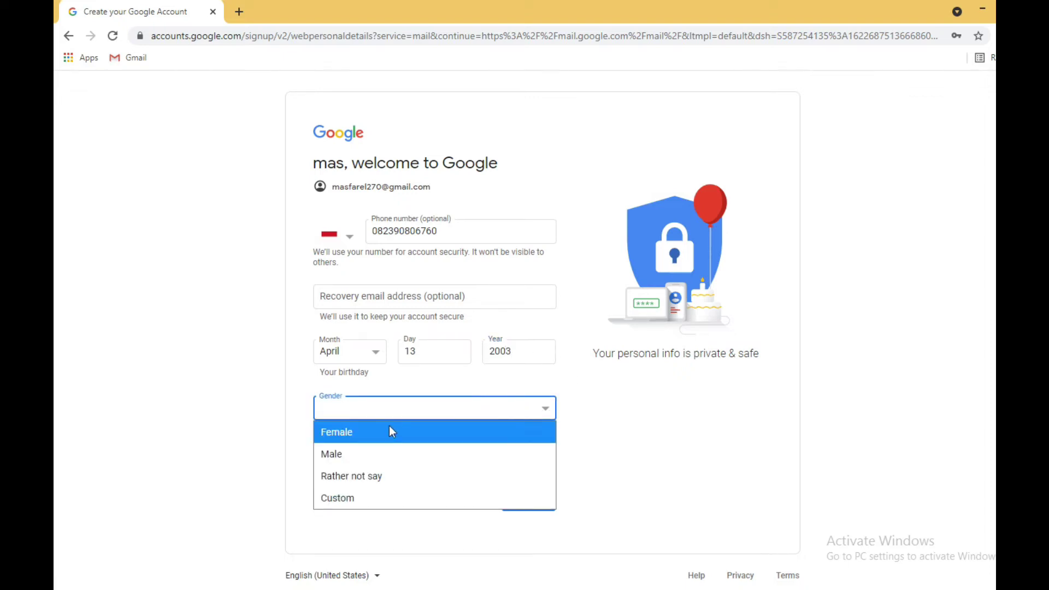
left_click(341, 453)
left_click(522, 499)
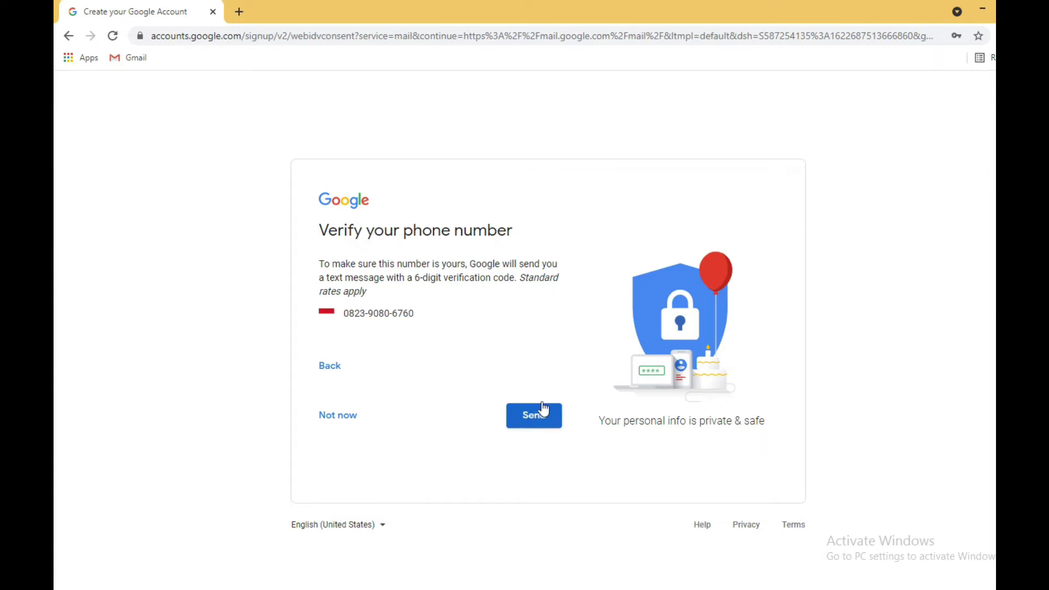
Have the code texted to the phone and verify the number with the received code
left_click(533, 416)
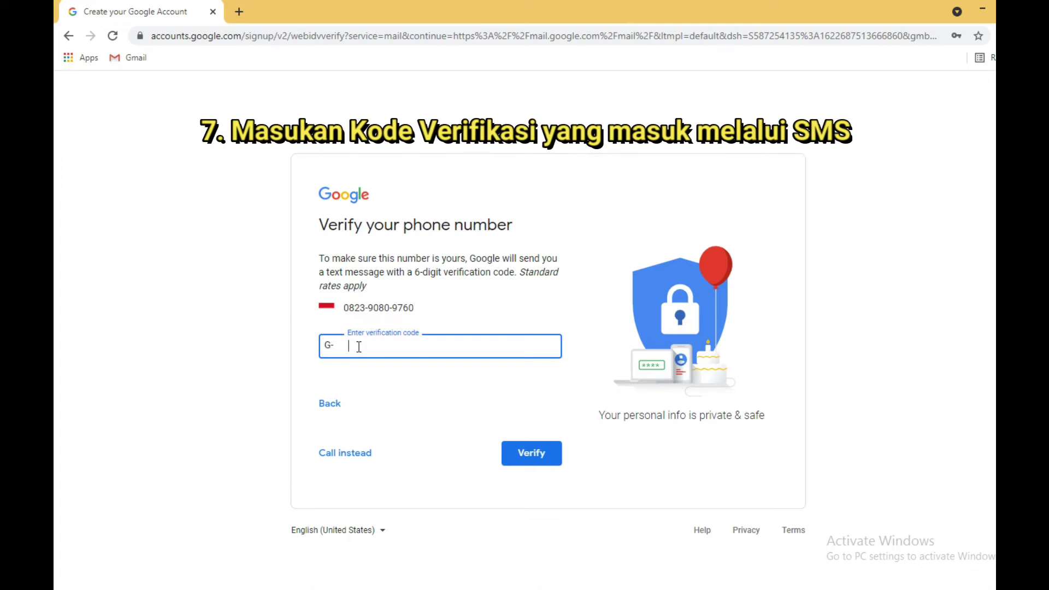
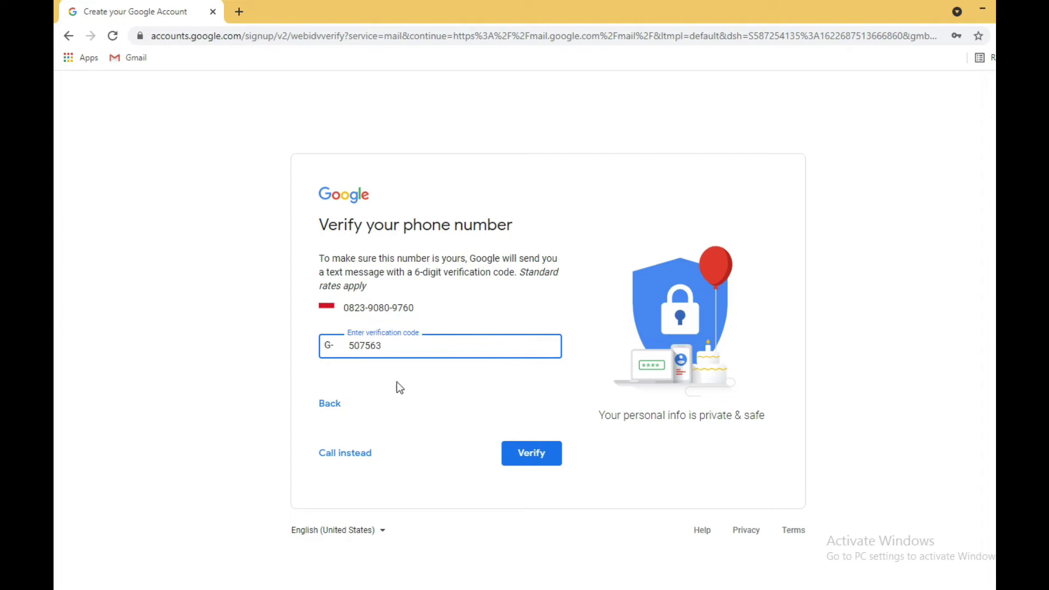
left_click(538, 462)
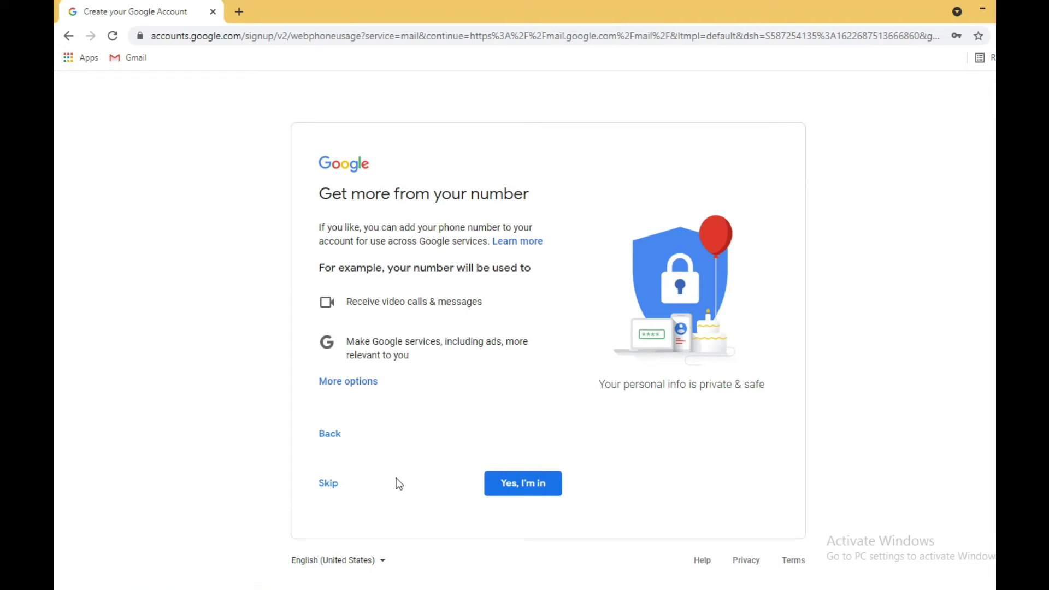
Skip adding the number to Google services and agree to the Privacy and Terms
left_click(329, 484)
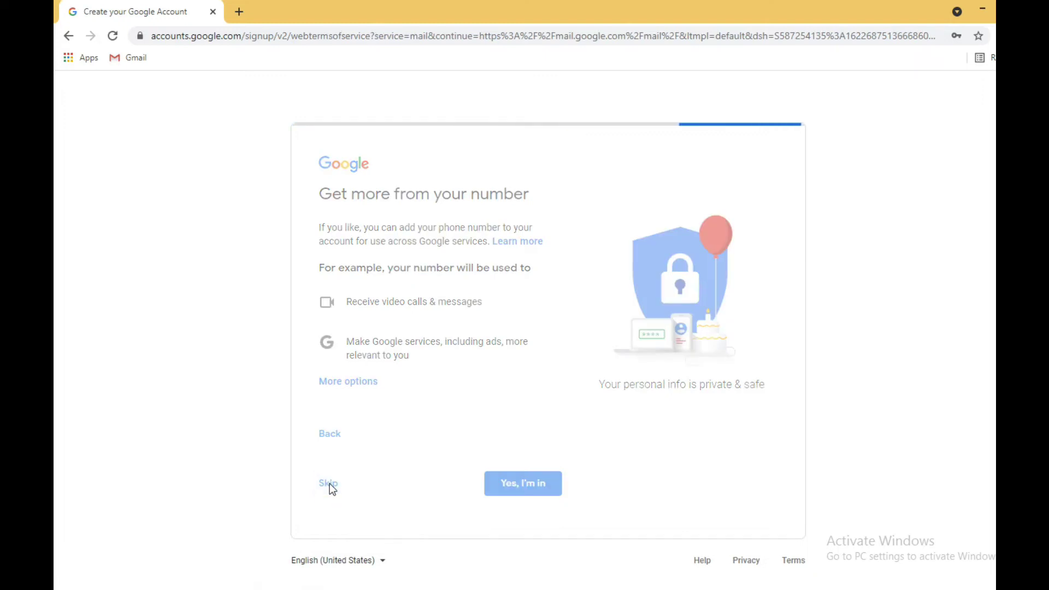
scroll(335, 485, "down", 10)
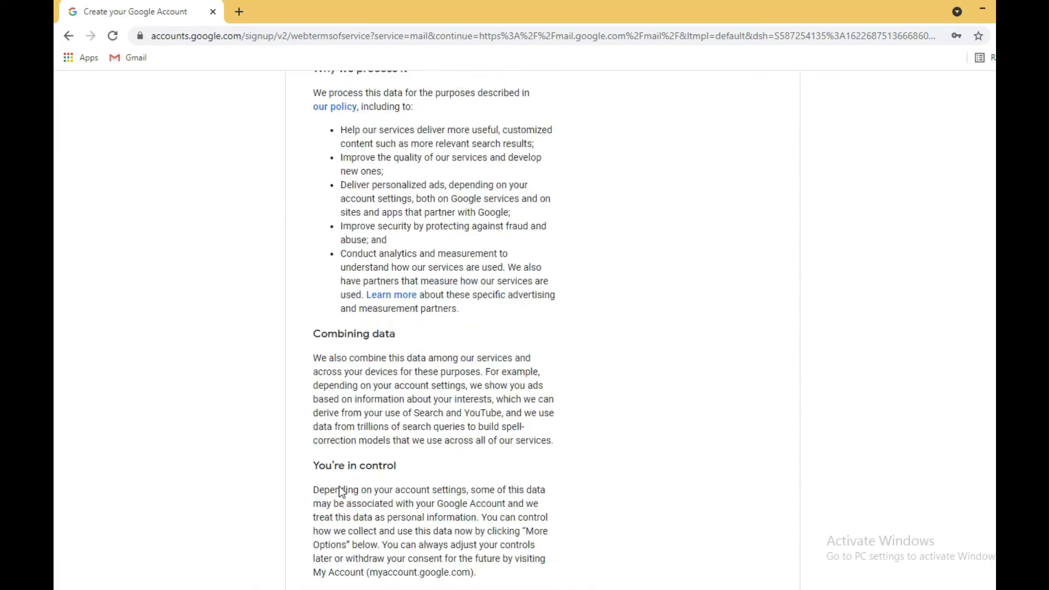
scroll(339, 486, "down", 1)
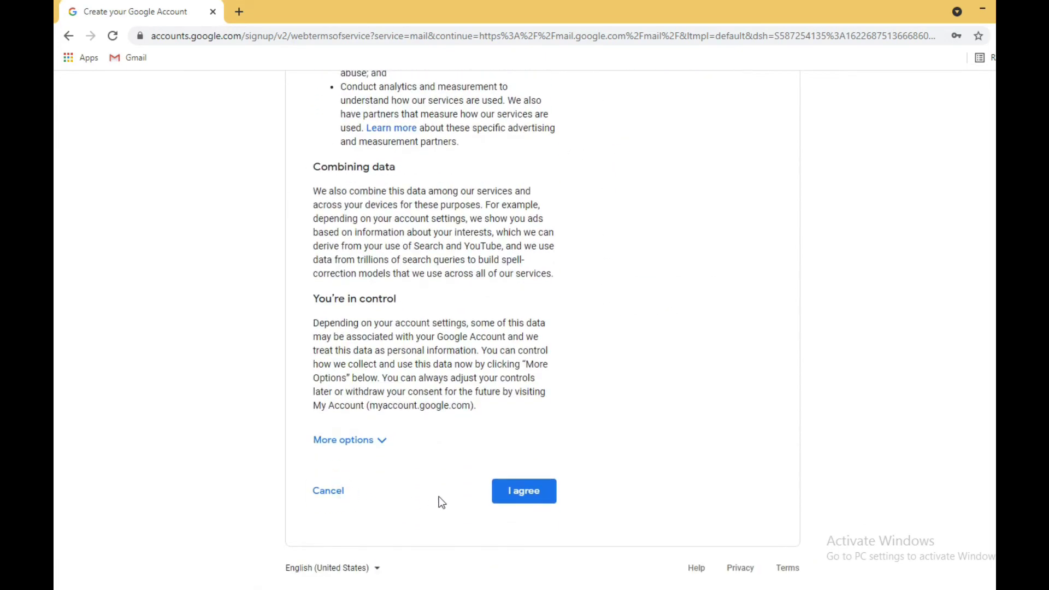
left_click(523, 495)
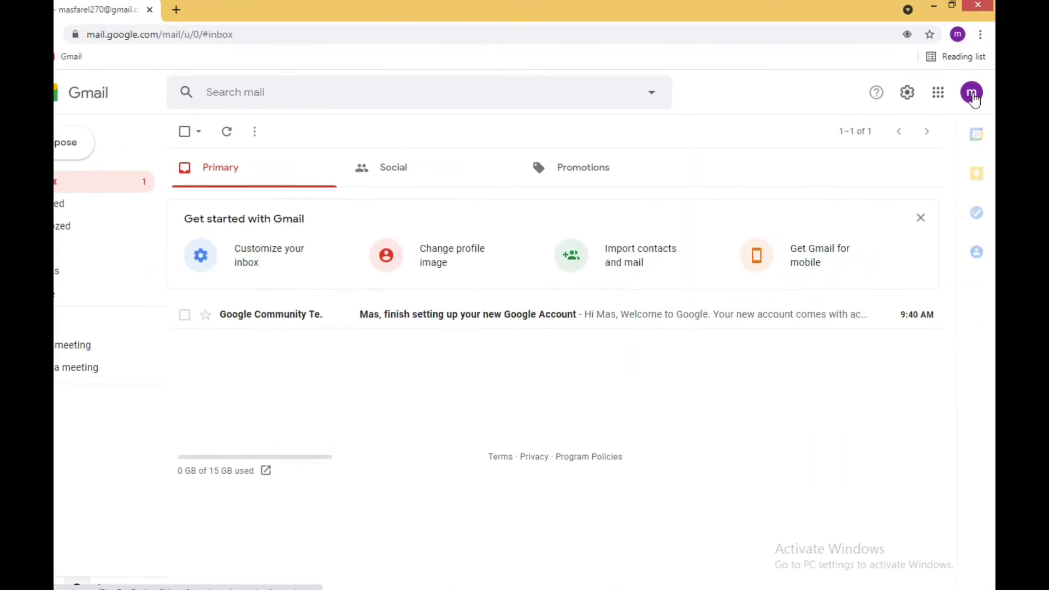
left_click(968, 93)
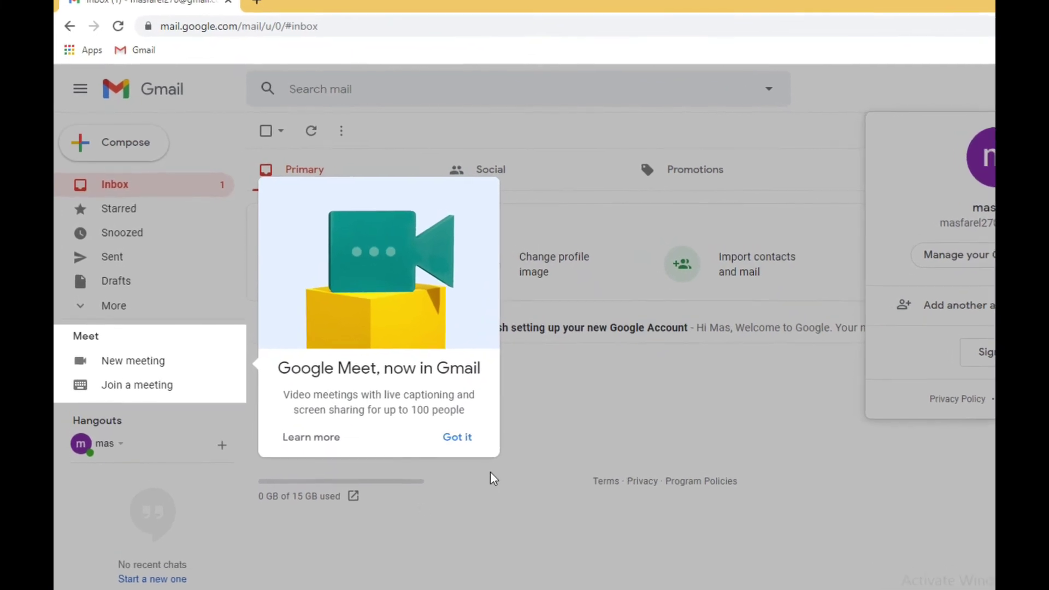
left_click(472, 453)
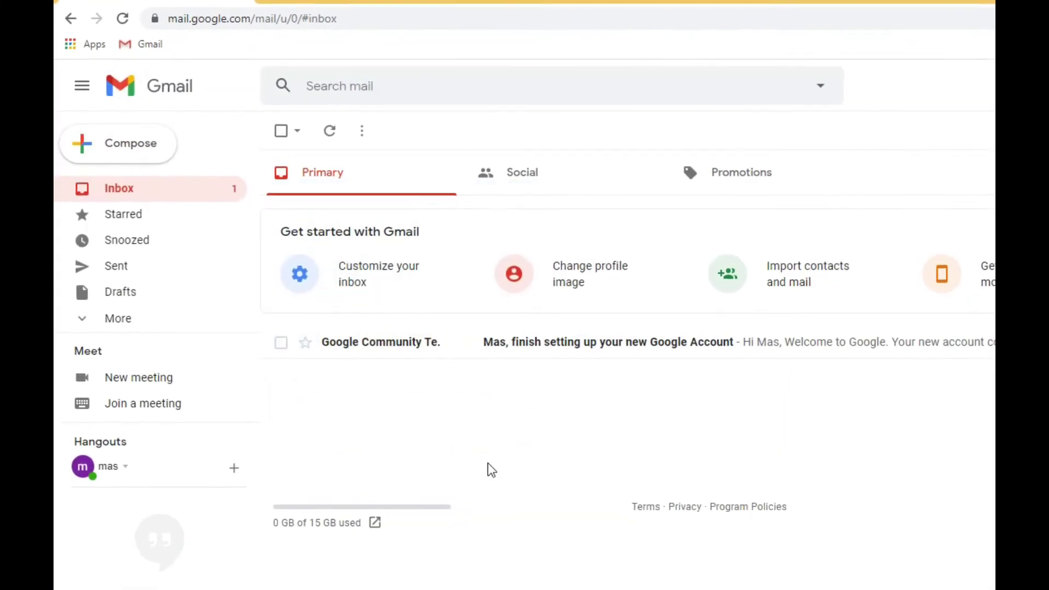
left_click(133, 192)
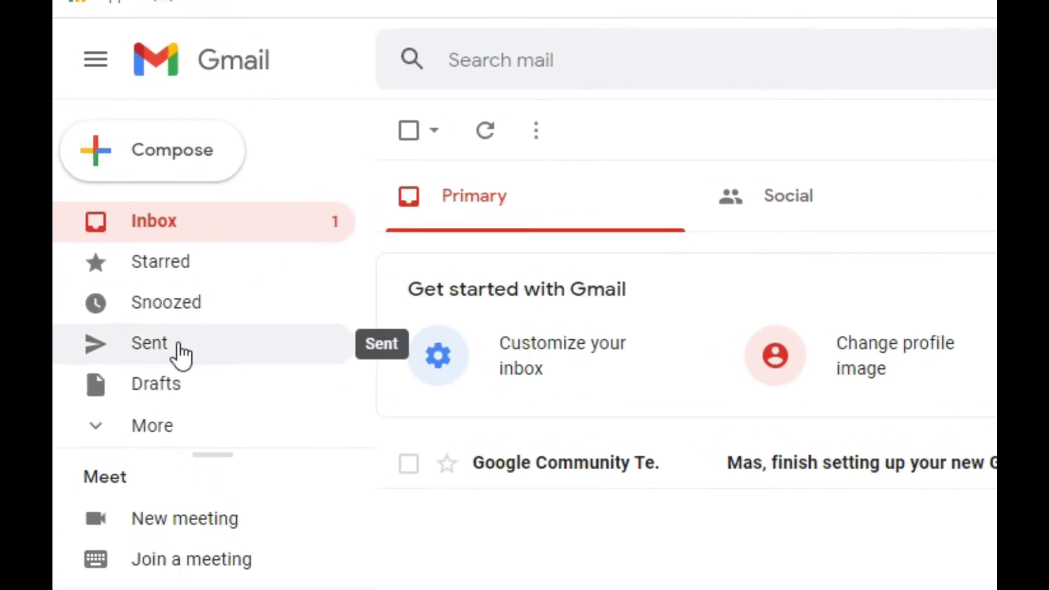
left_click(162, 360)
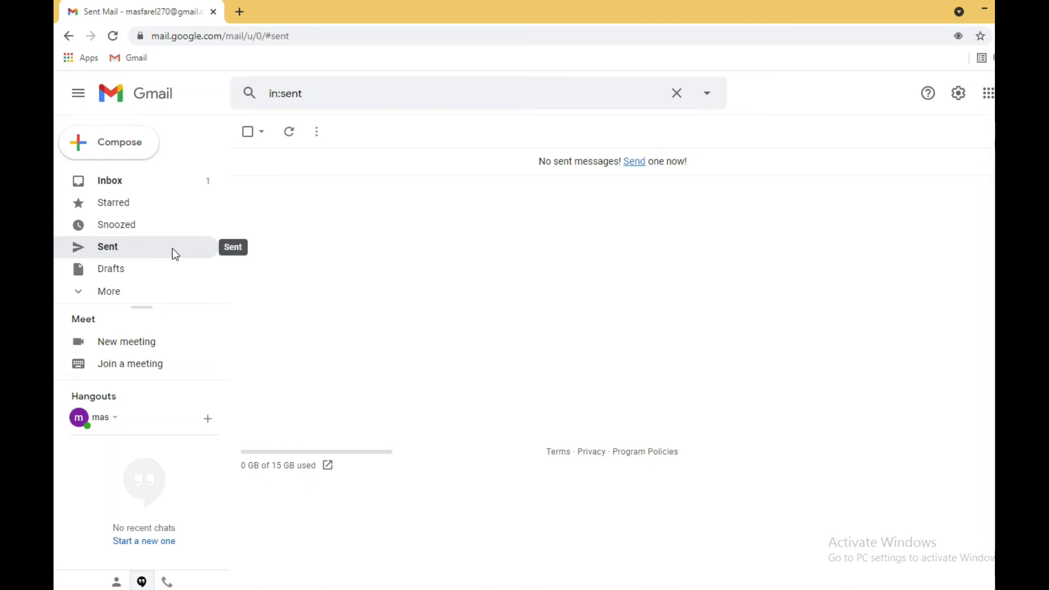
left_click(114, 187)
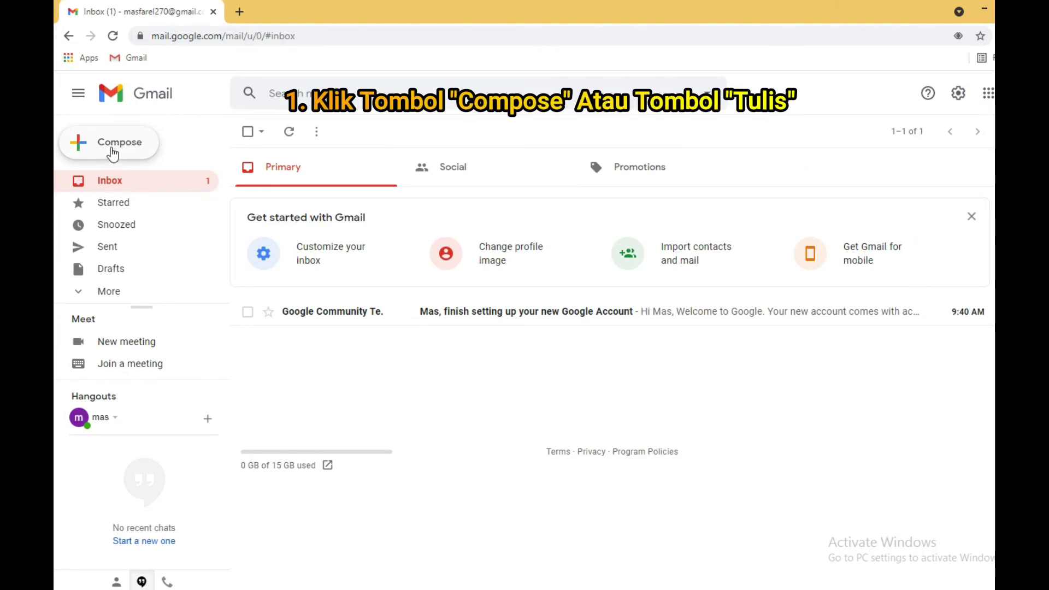
Compose a new email addressed to the recipient's Gmail address
left_click(113, 155)
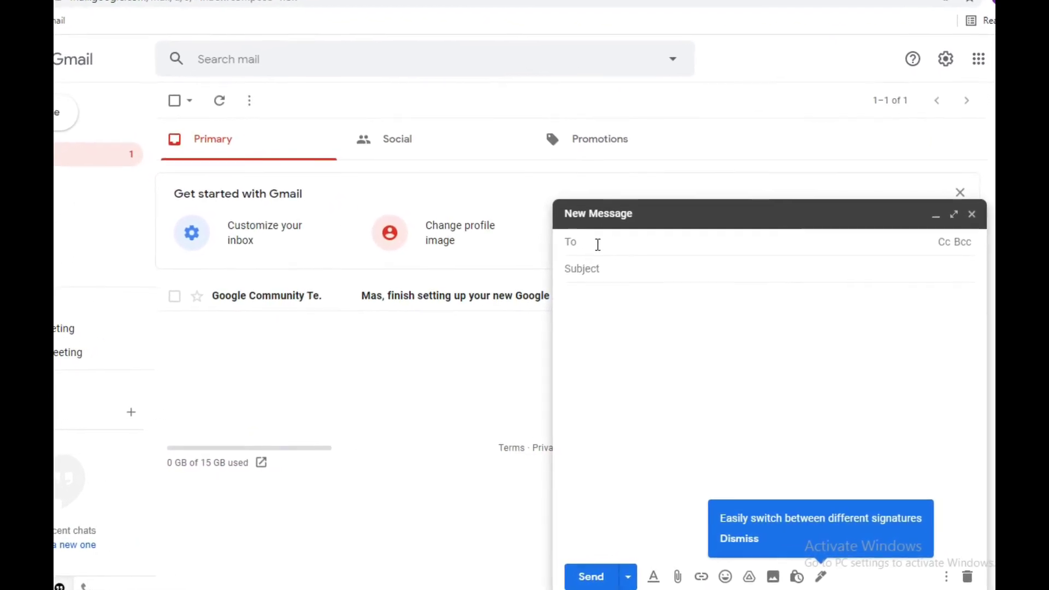
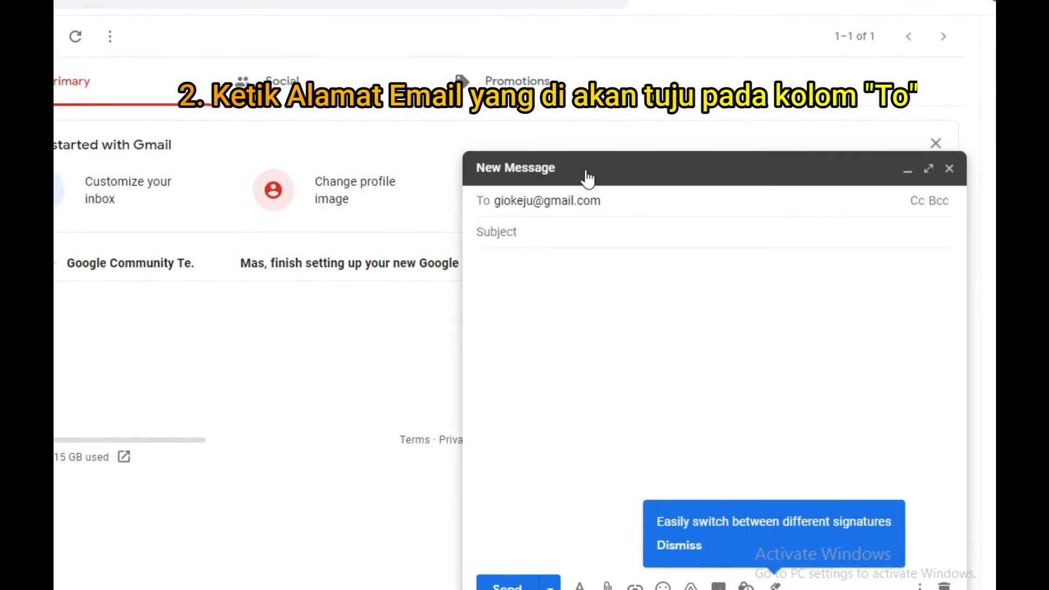
left_click(485, 225)
Enter the subject 'Tugas Prakarya Kelas 7' in the email draft
type("Tugas")
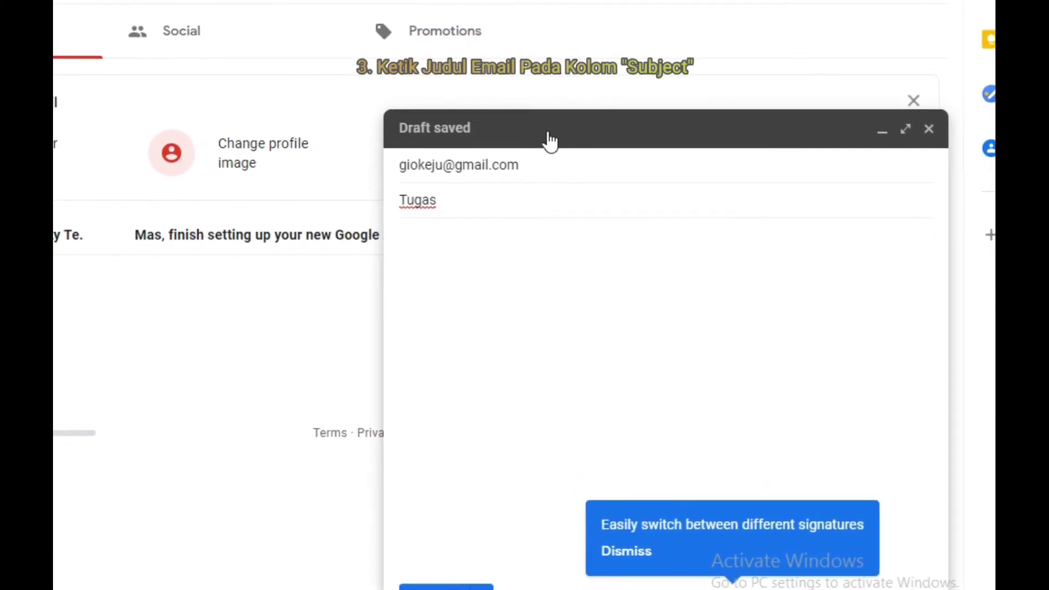
type("Prakarya")
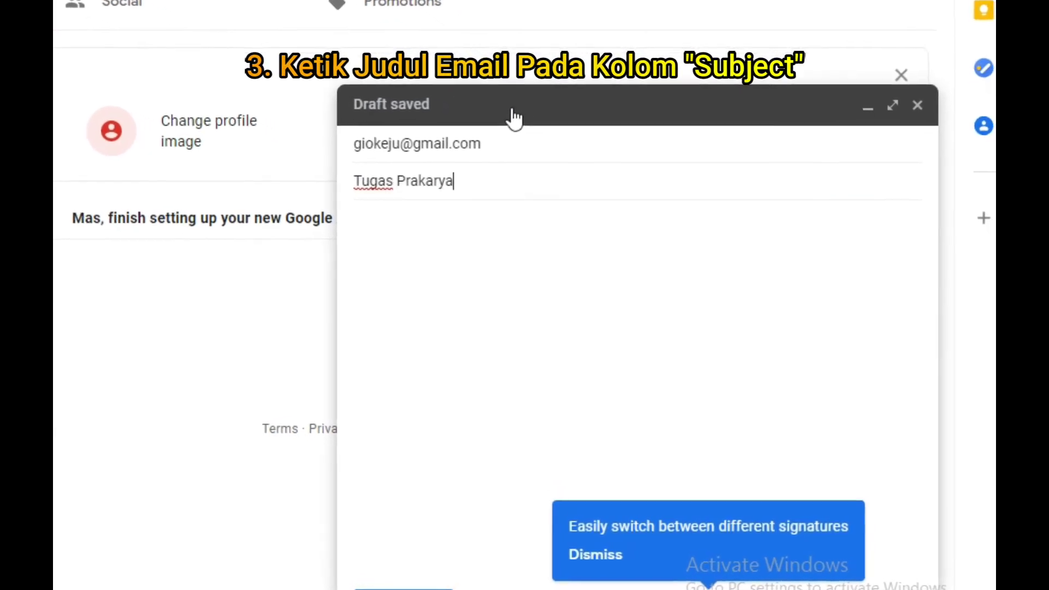
type(" Kelas")
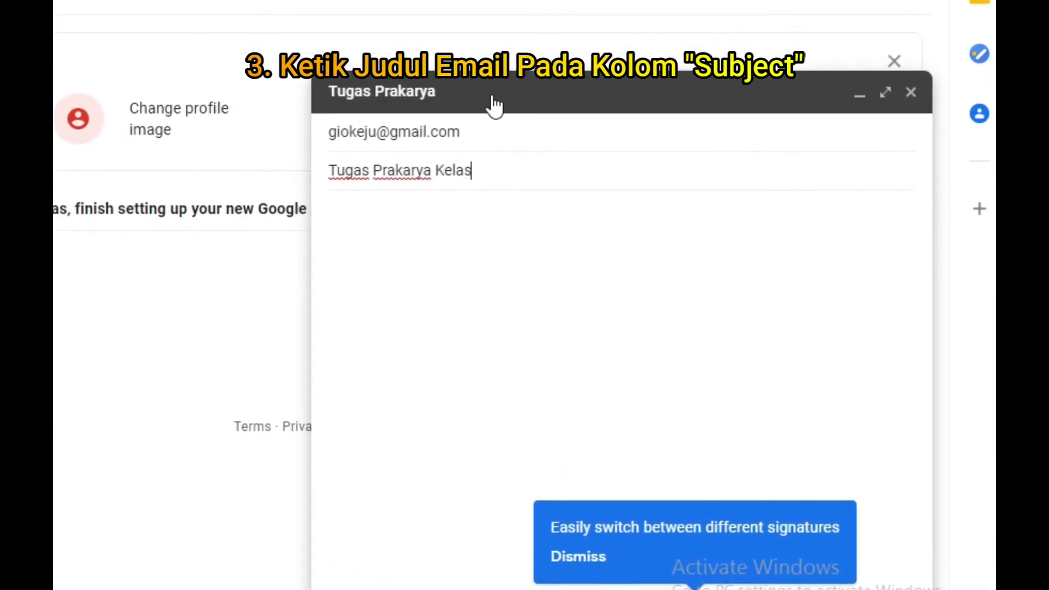
type(" 7")
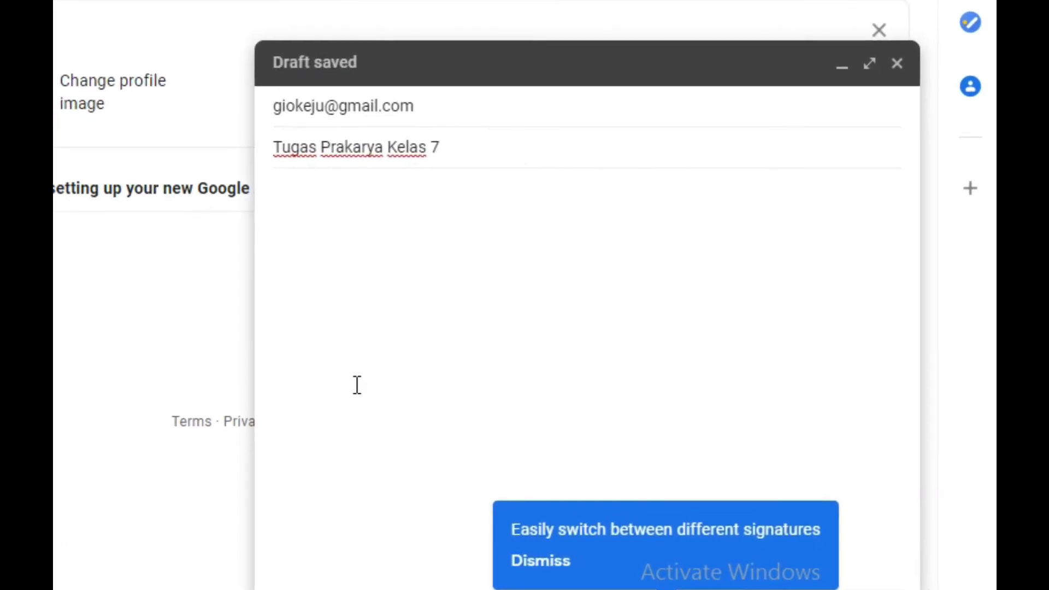
left_click(321, 221)
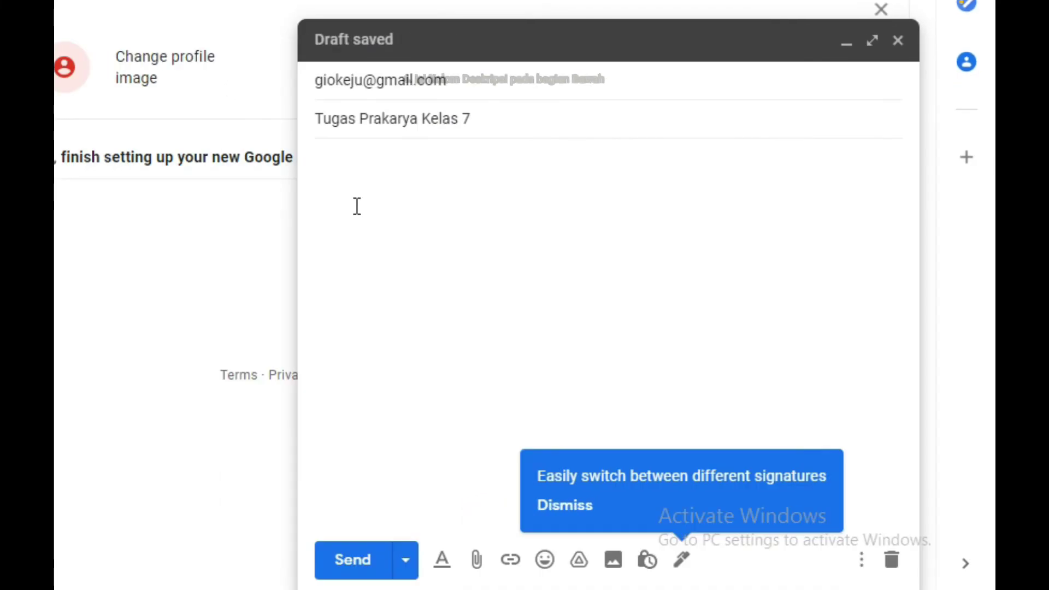
Write the greeting 'assalamualaikum' and the note 'ini adalah hasil yang sudah di kerjakan file ada dibawah ya pak...'
type("assalam")
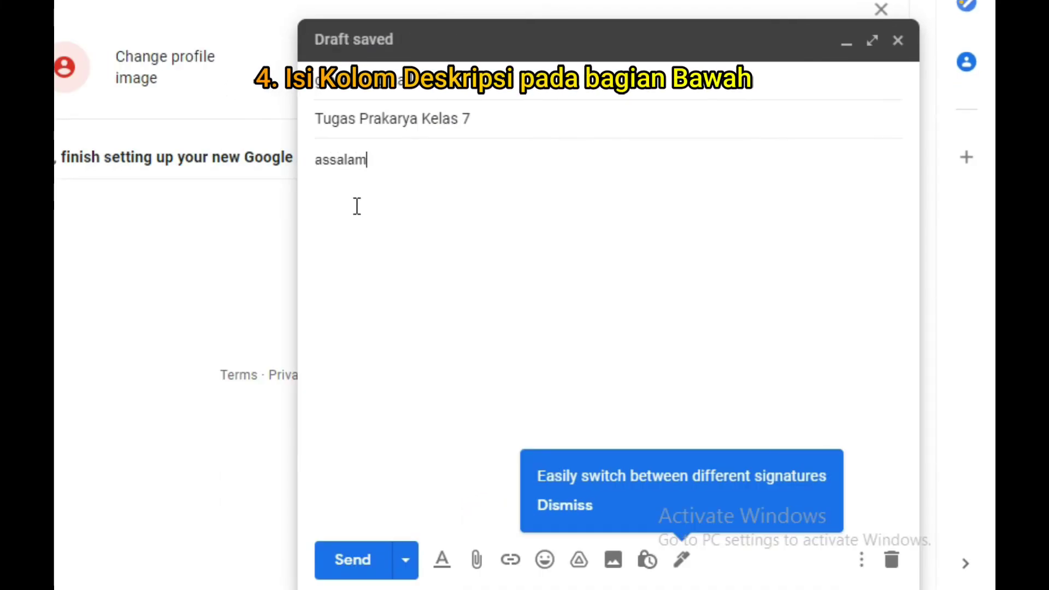
type("ualaikum pak")
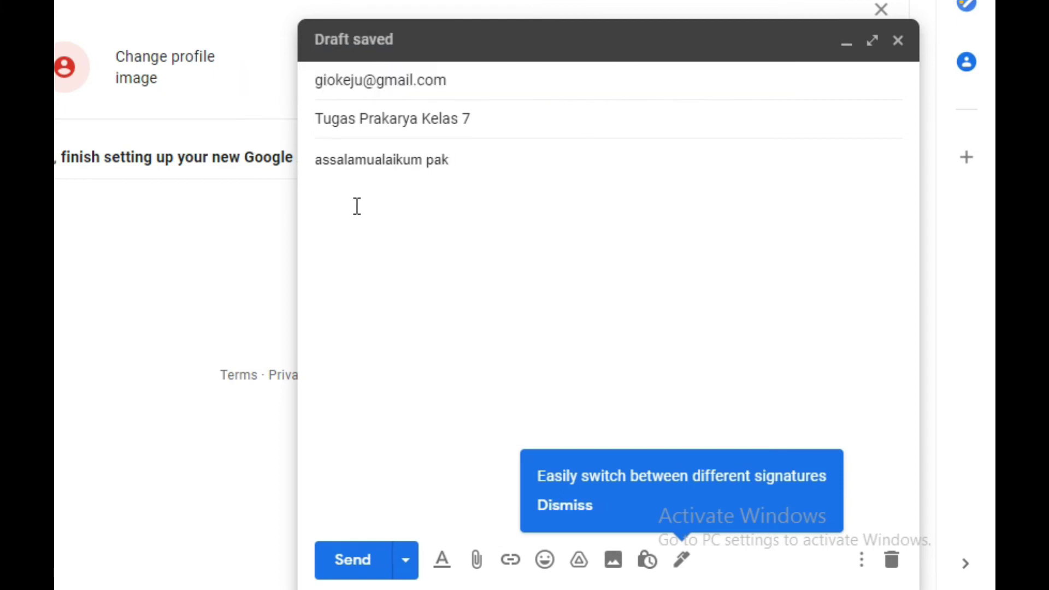
type("ini adalah hasil")
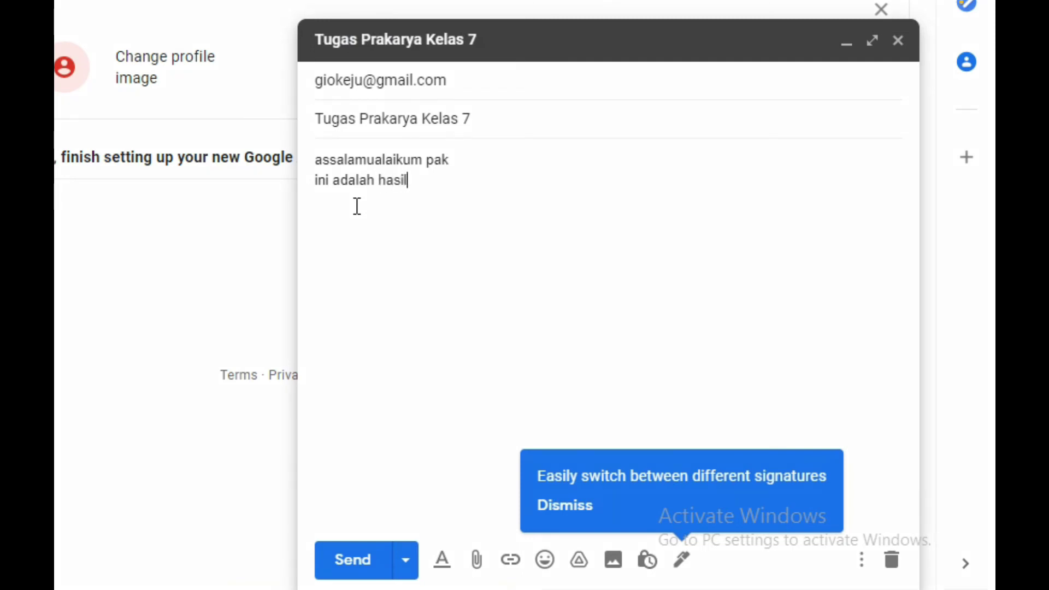
type(" yang ")
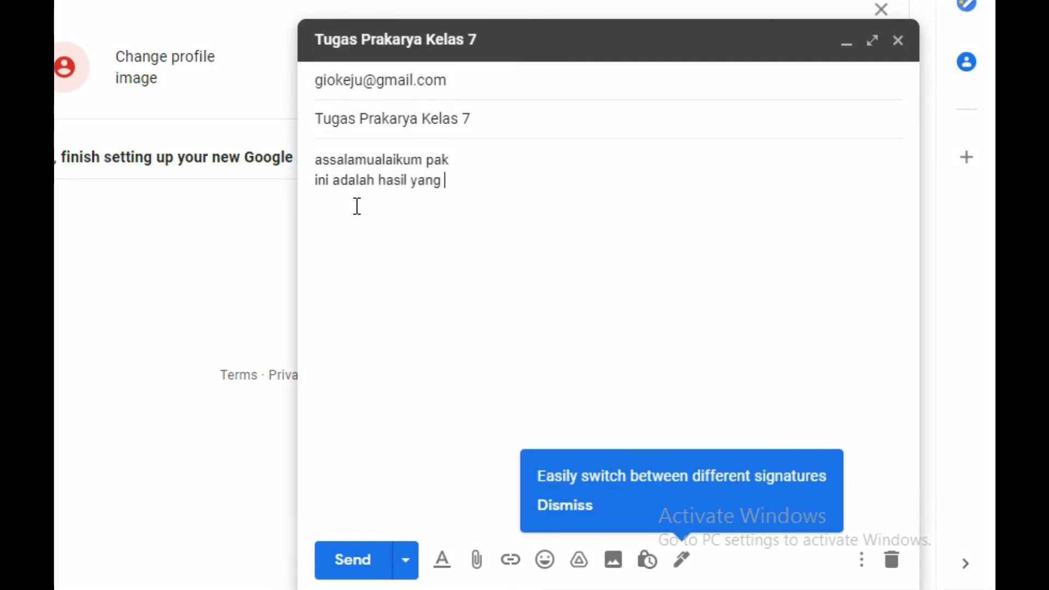
type("sudah di kerjakan")
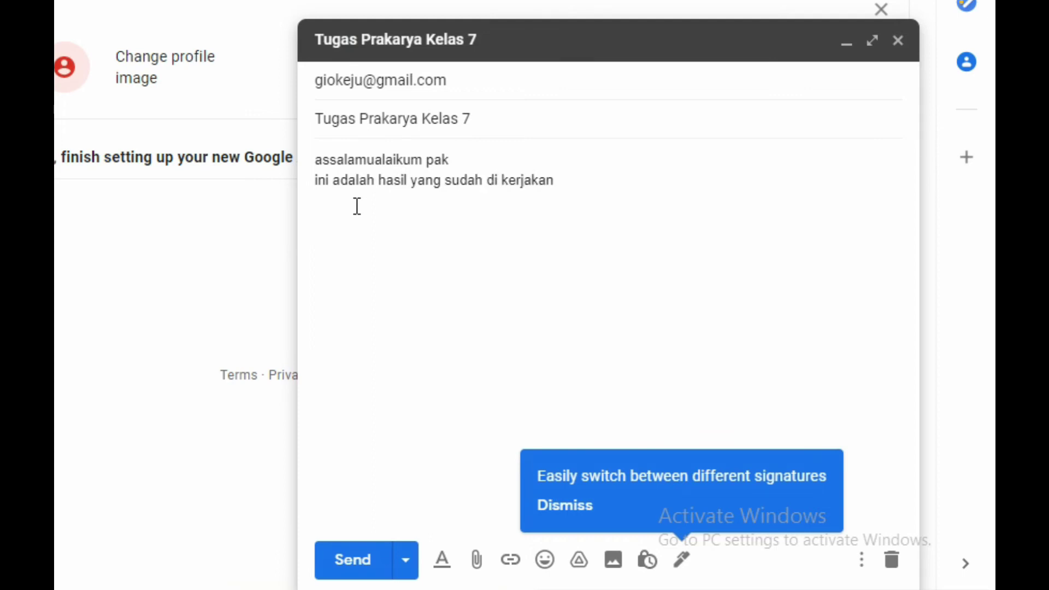
key("Return")
type("file")
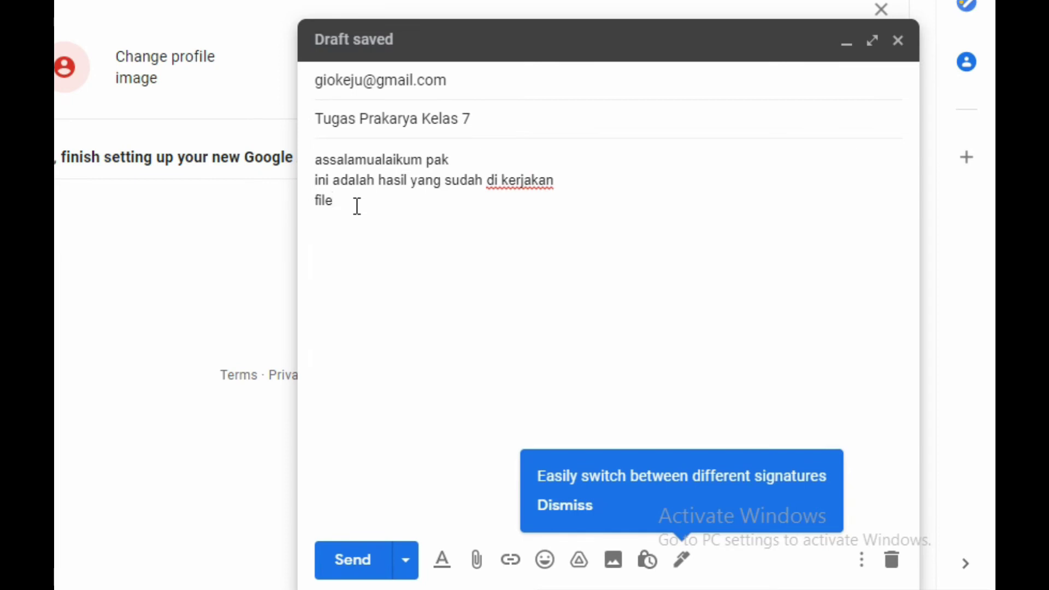
type("ada dibawah ya pak...")
Add the sign-off 'hormaT saya' with 'nama pengirim' on the line below
key("Return")
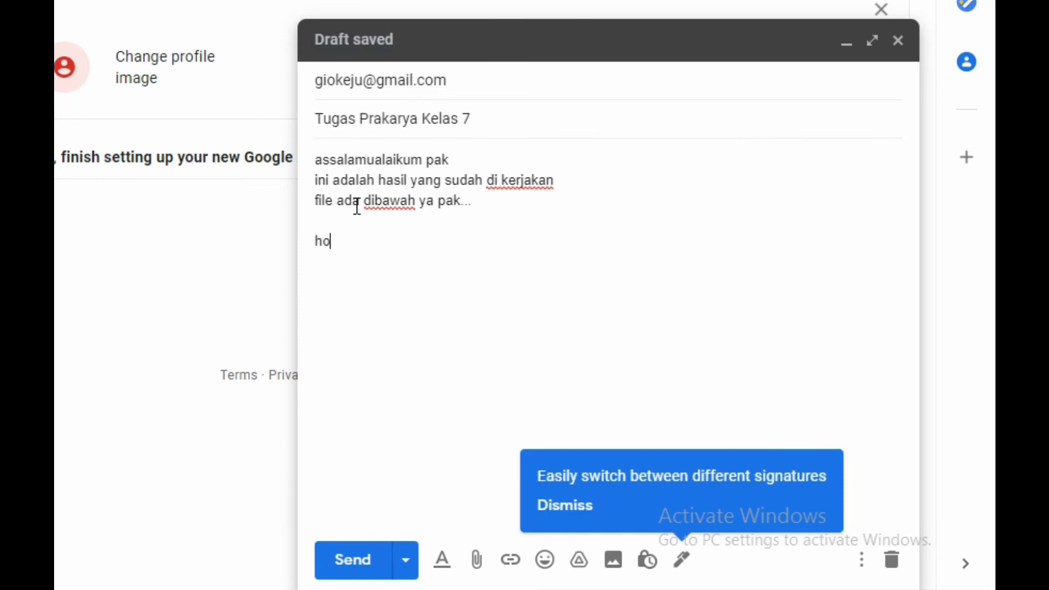
type("horma saya")
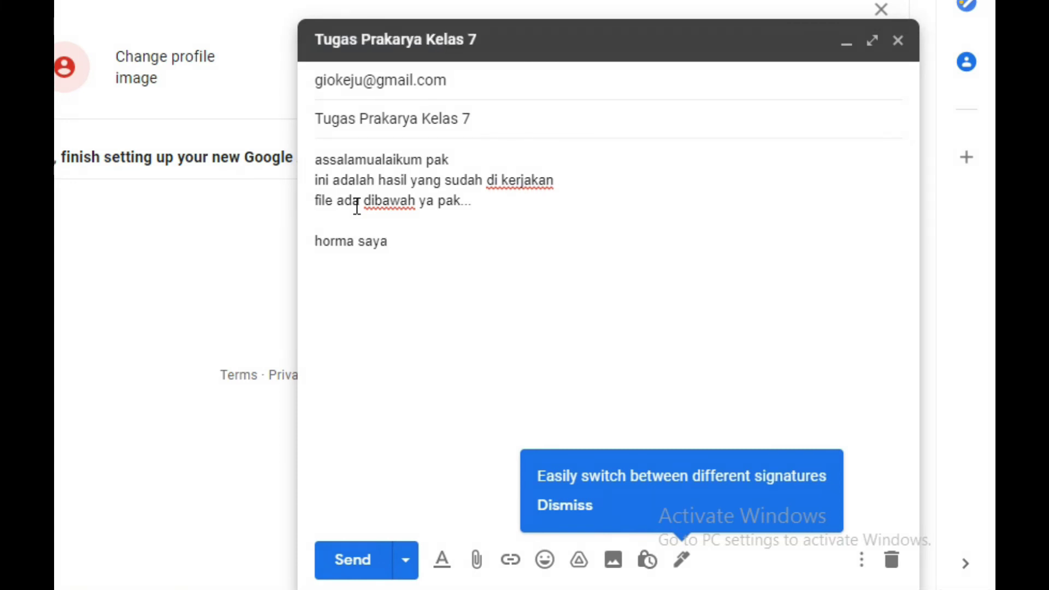
key("Return")
type("nama pengirim")
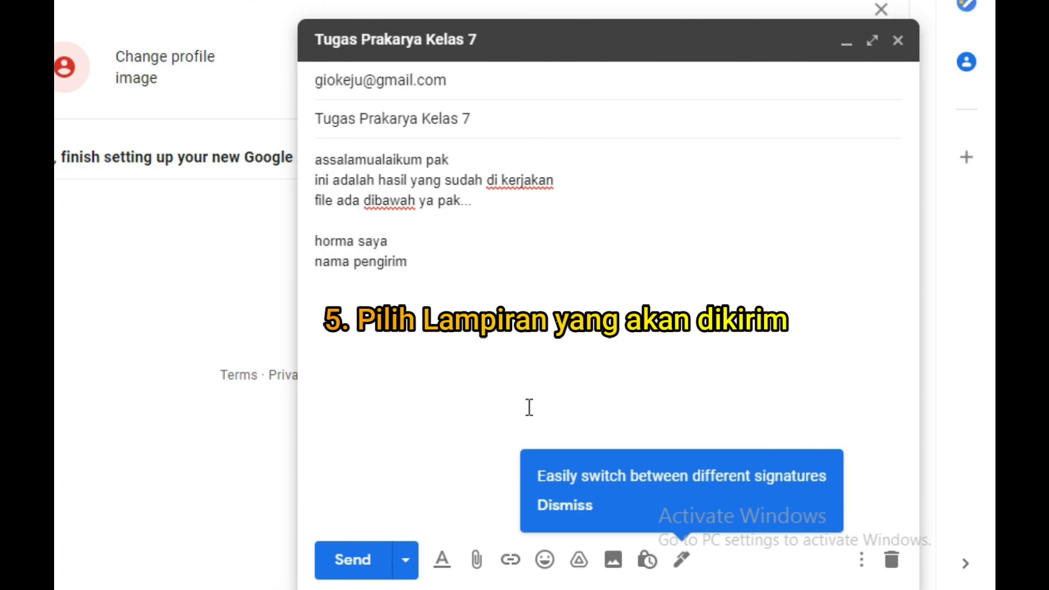
type("T")
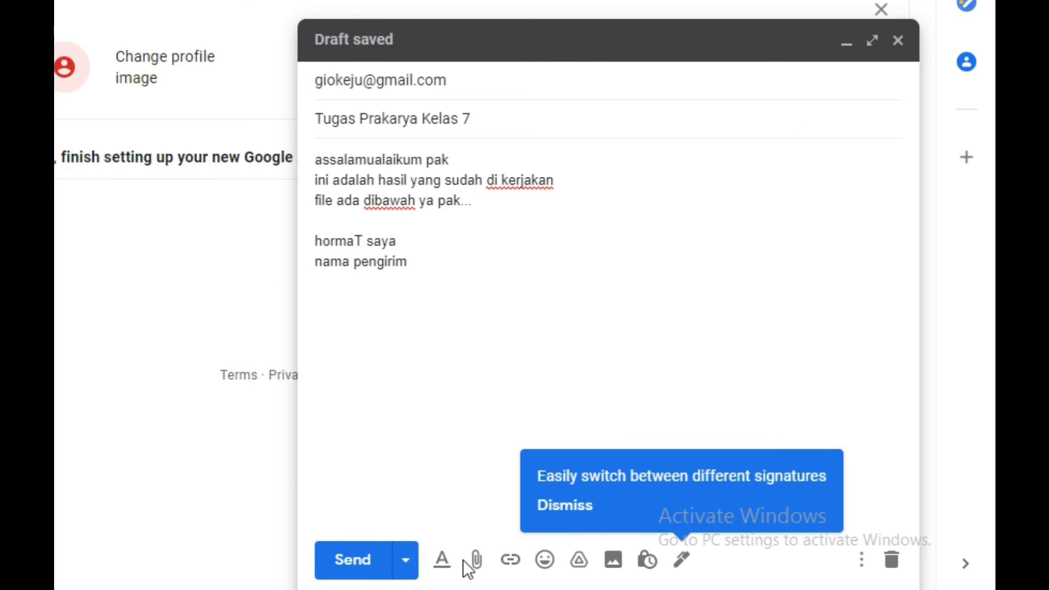
Attach logo BBS.gif from the Data 2 drive to the draft
left_click(476, 560)
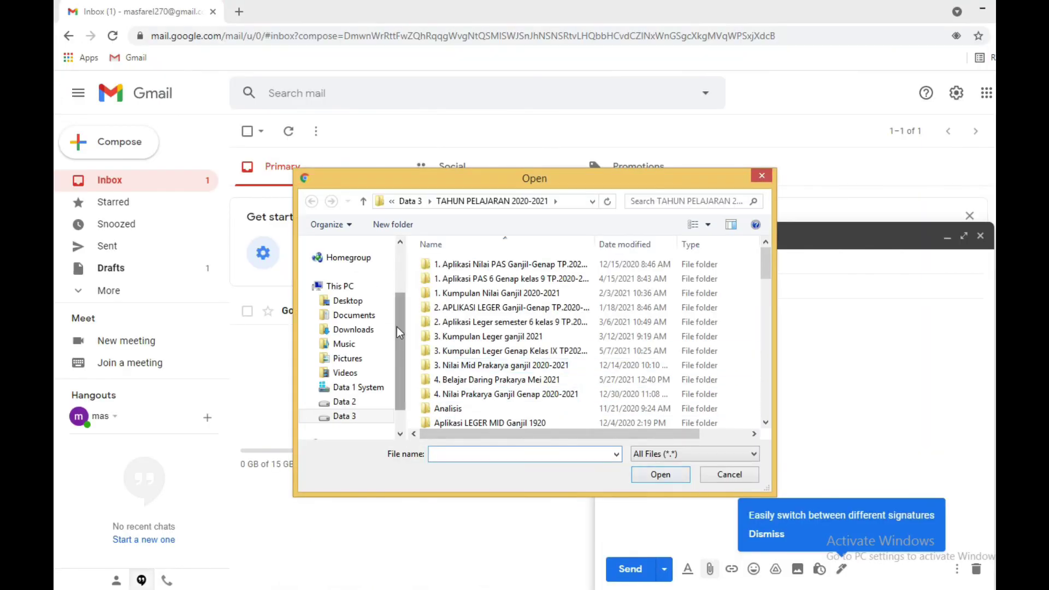
left_click(349, 406)
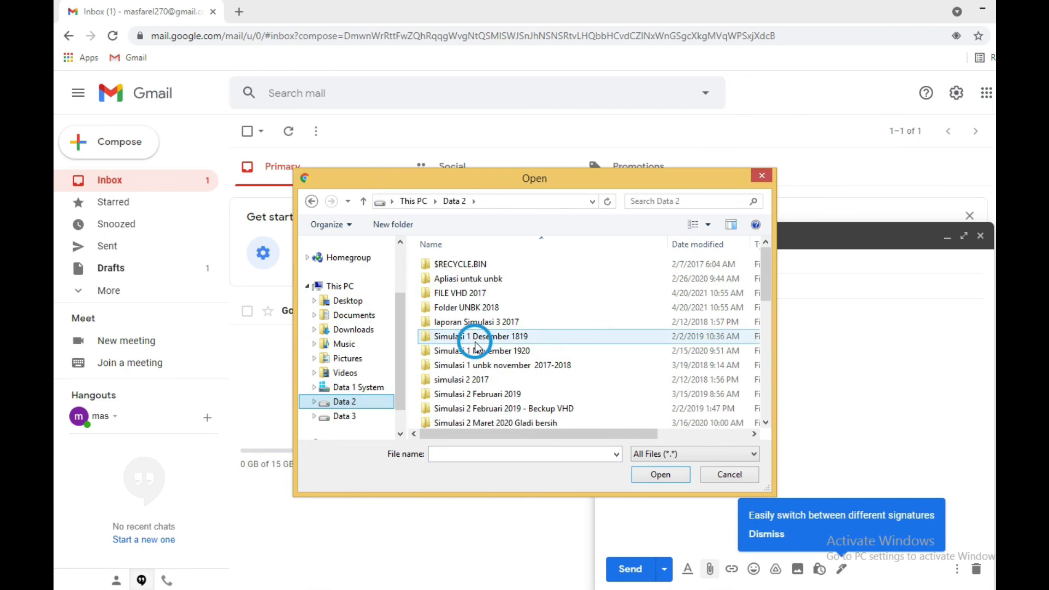
scroll(483, 344, "down", 10)
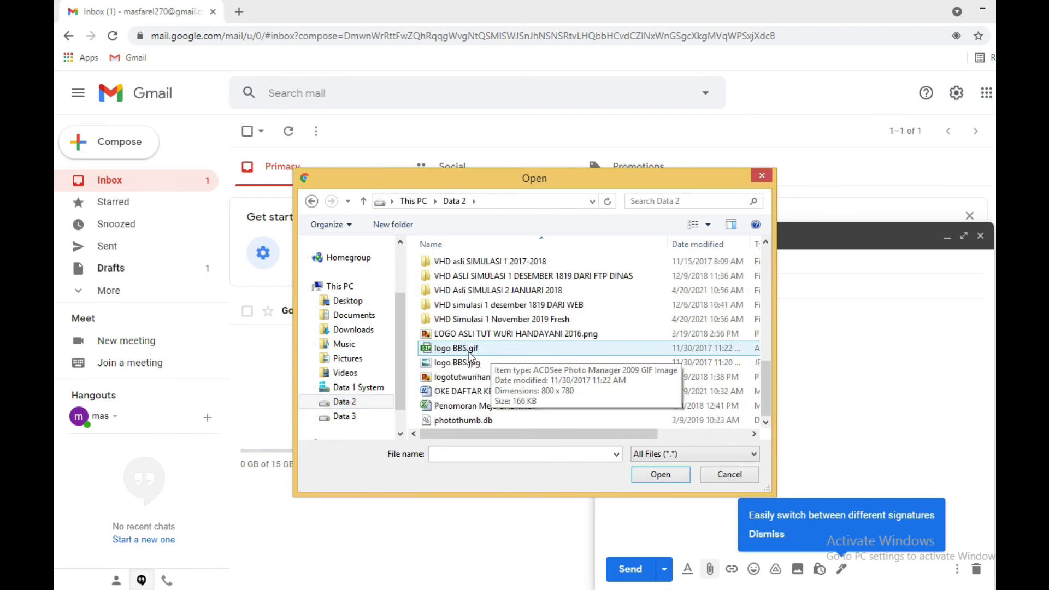
left_click(491, 352)
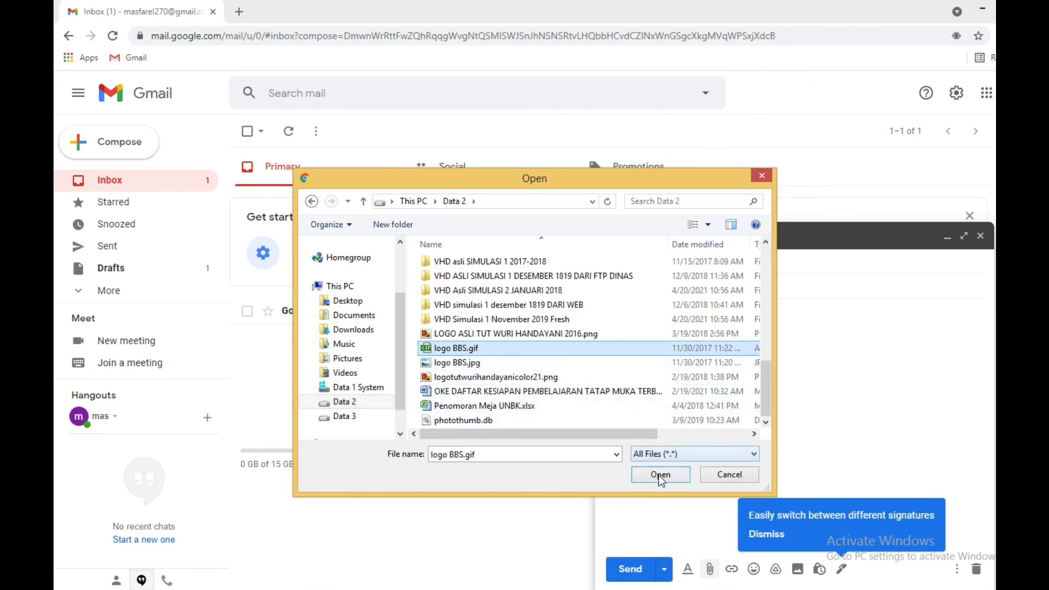
left_click(660, 474)
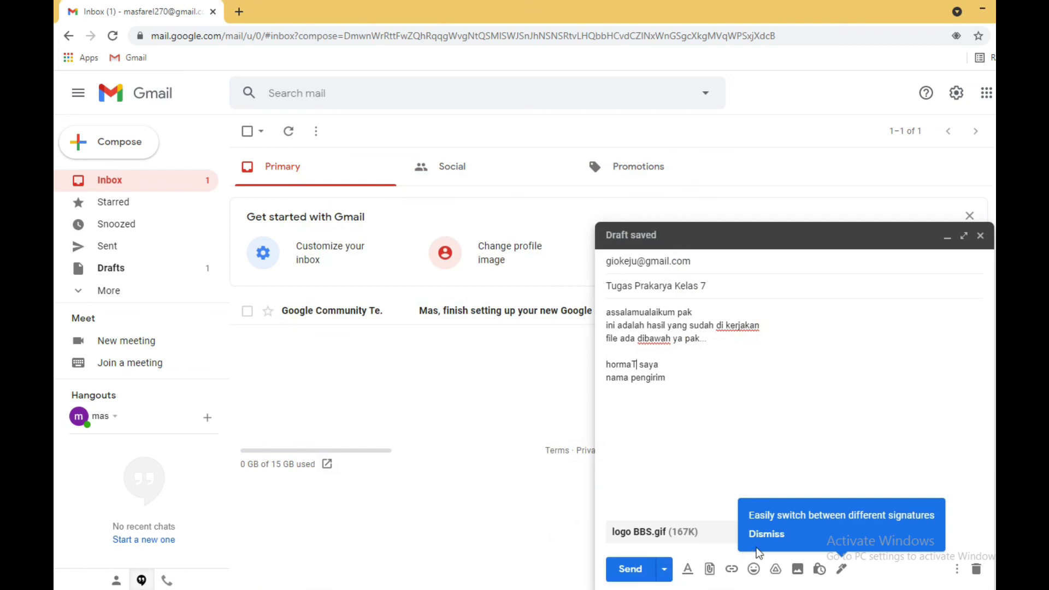
Leave the signature unchanged and send the 'Tugas Prakarya Kelas 7' email
left_click(841, 570)
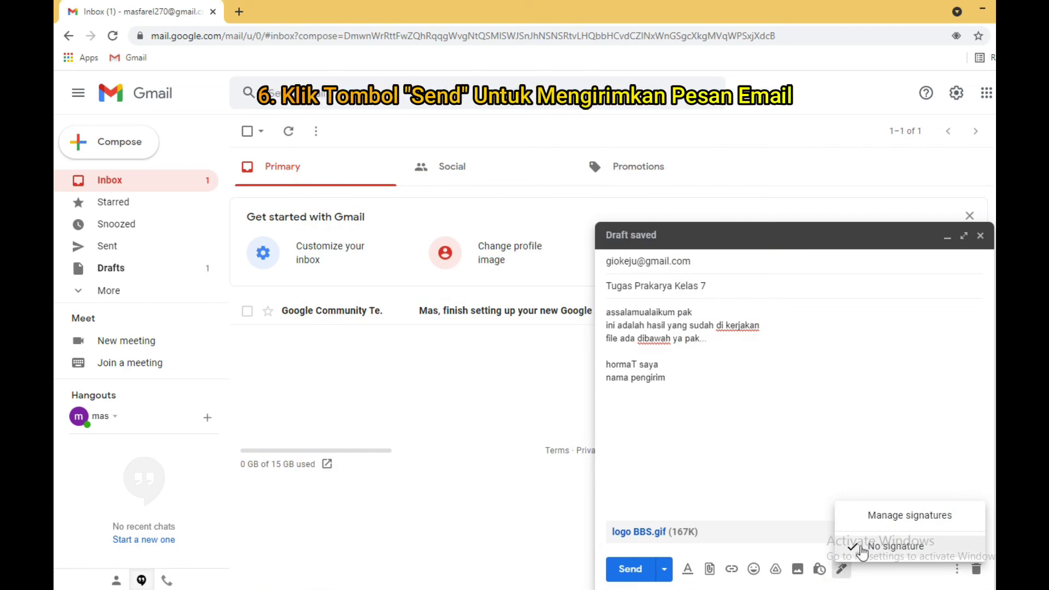
left_click(852, 547)
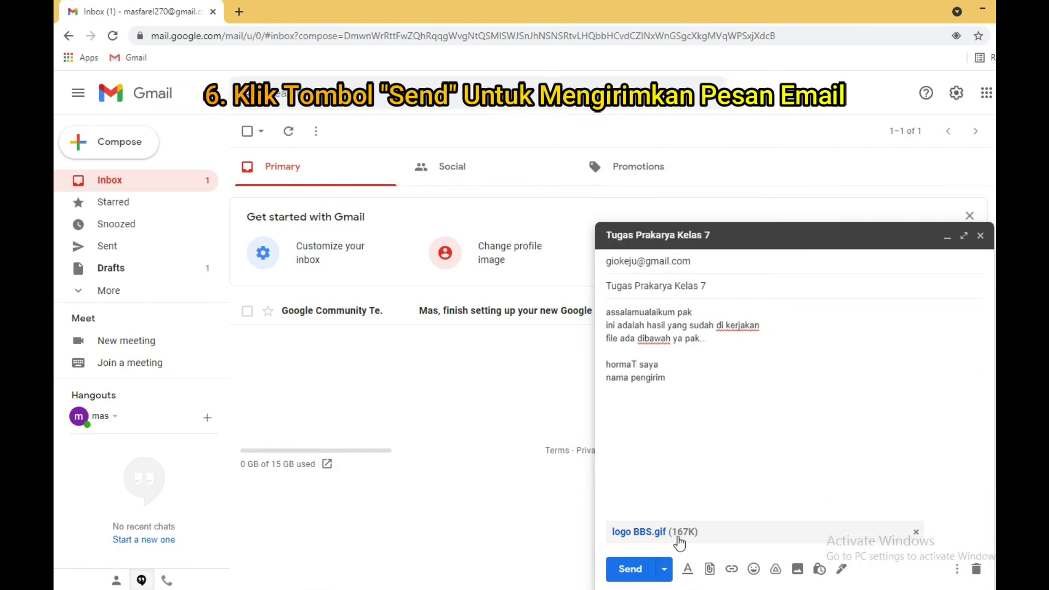
left_click(629, 568)
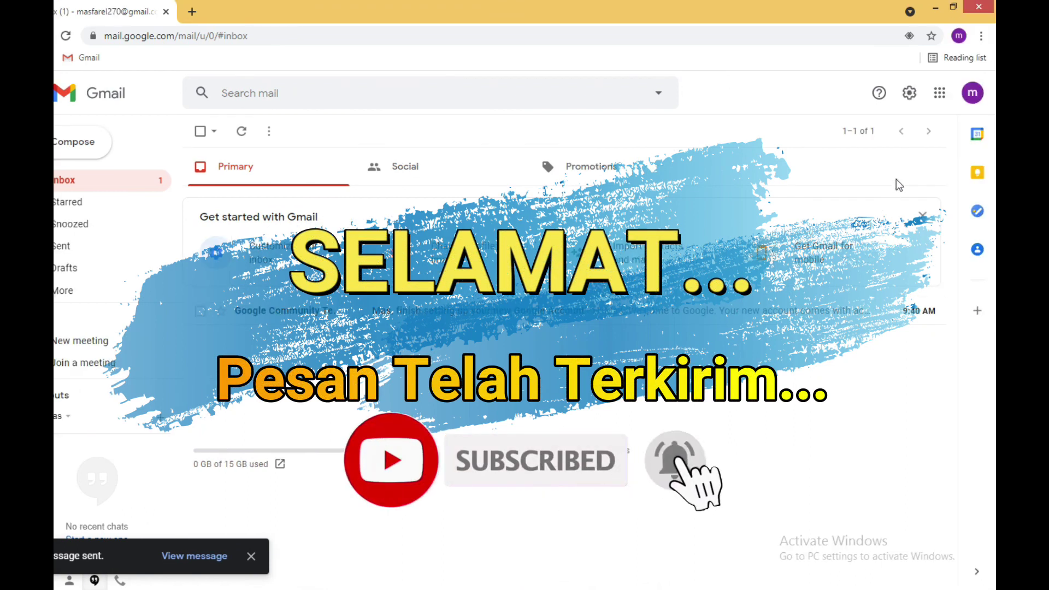
left_click(971, 94)
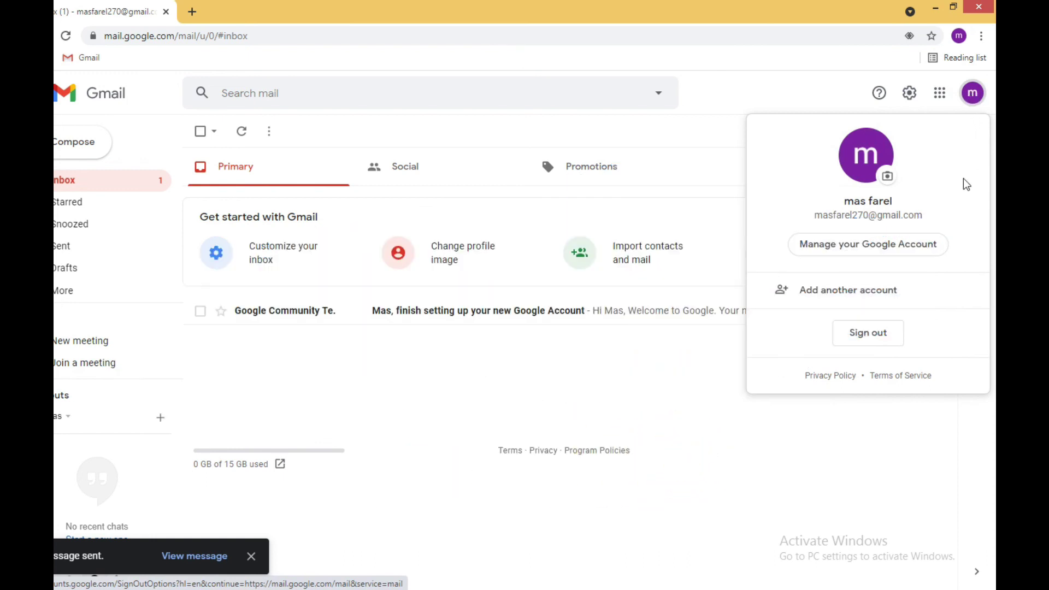
Sign out of the new Gmail account
left_click(870, 335)
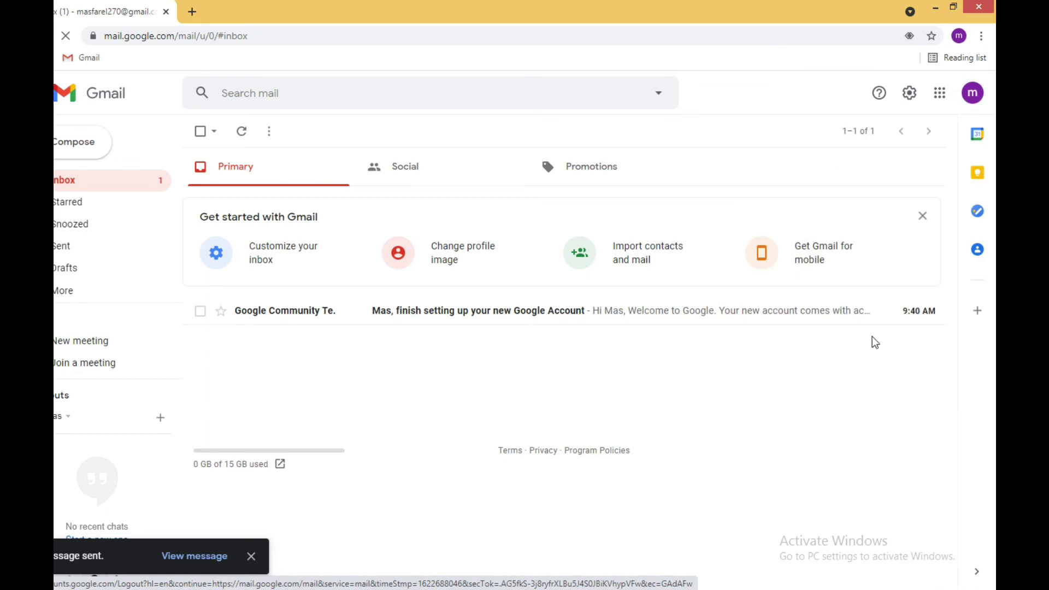